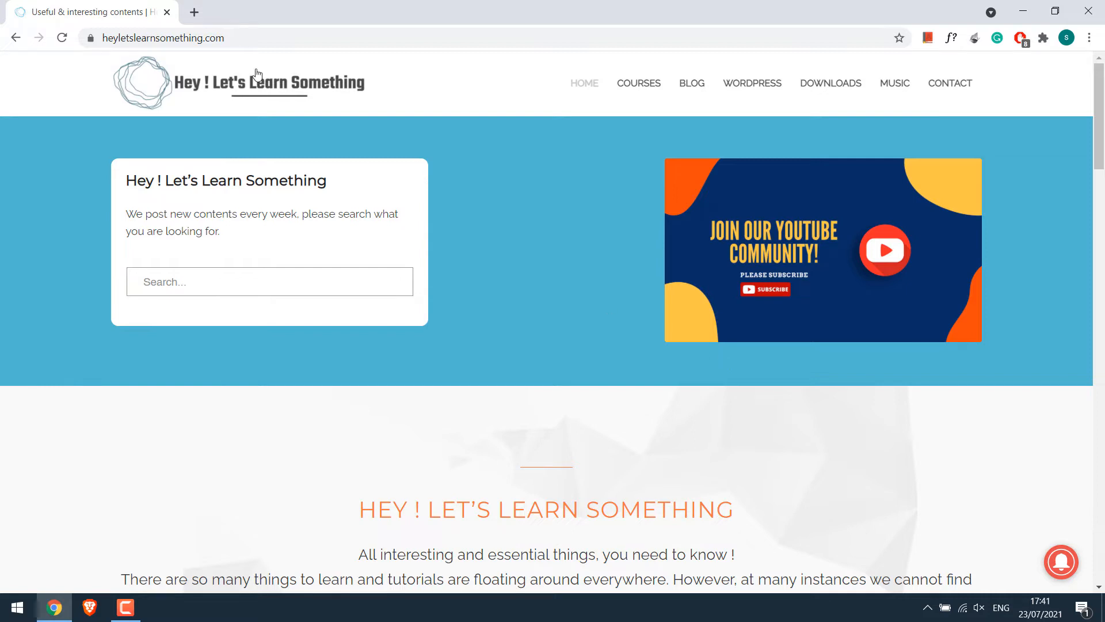
Search Google for "google page speed" in a new tab and open the PageSpeed Insights site.
left_click(194, 12)
type("googl")
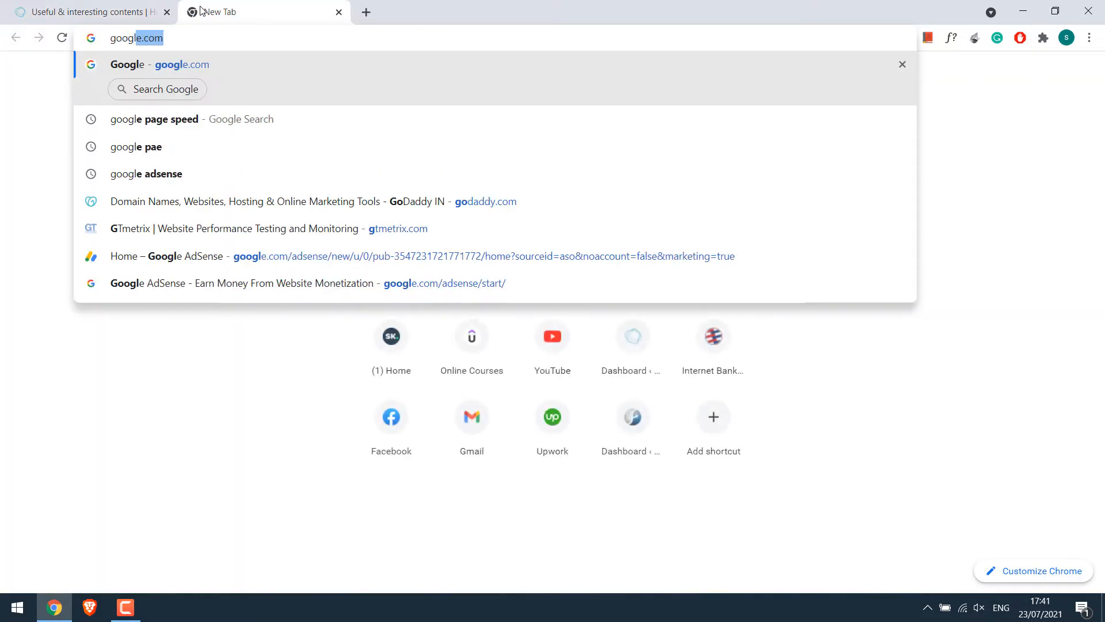
type("e pag")
key("Return")
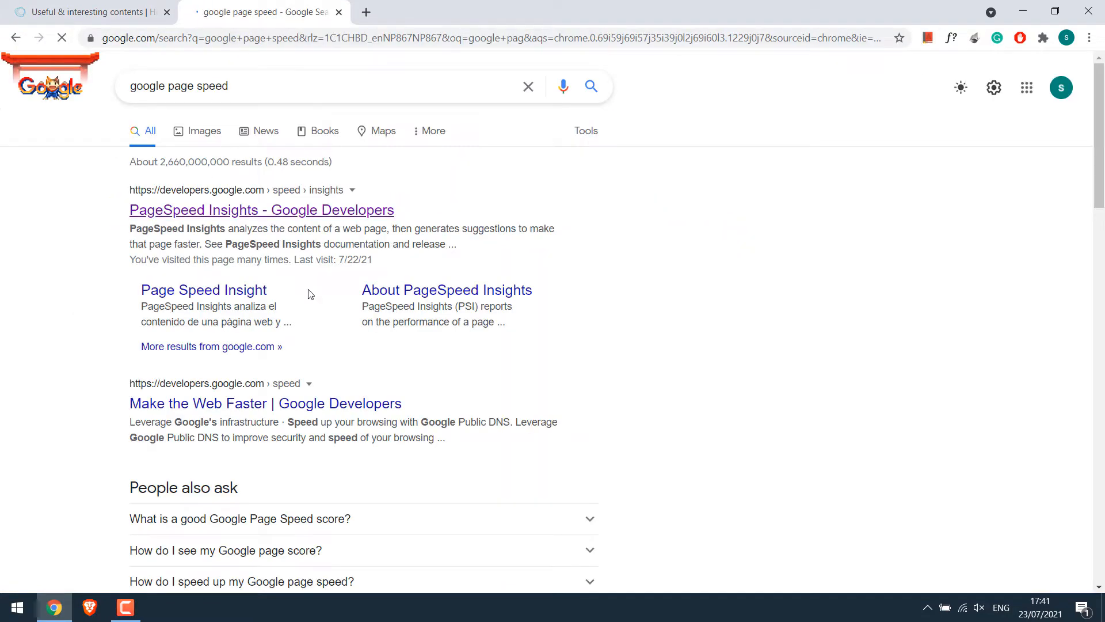
left_click(316, 211)
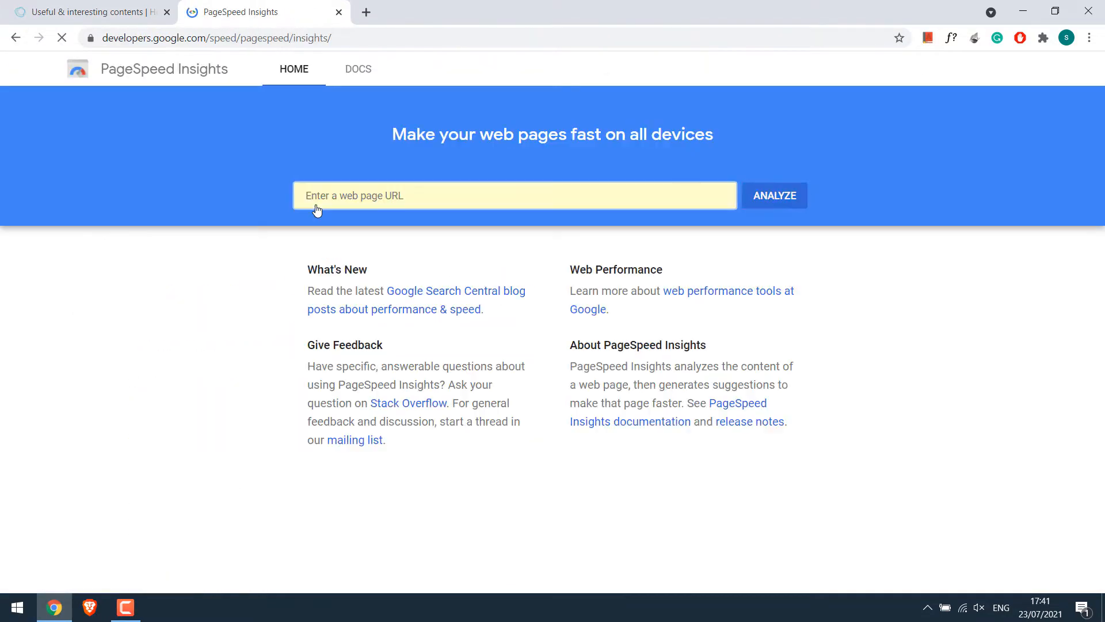
Copy the heyletslearnsomething.com address from its open page and analyze it in PageSpeed Insights.
left_click(92, 12)
left_click(221, 38)
key("ctrl+c")
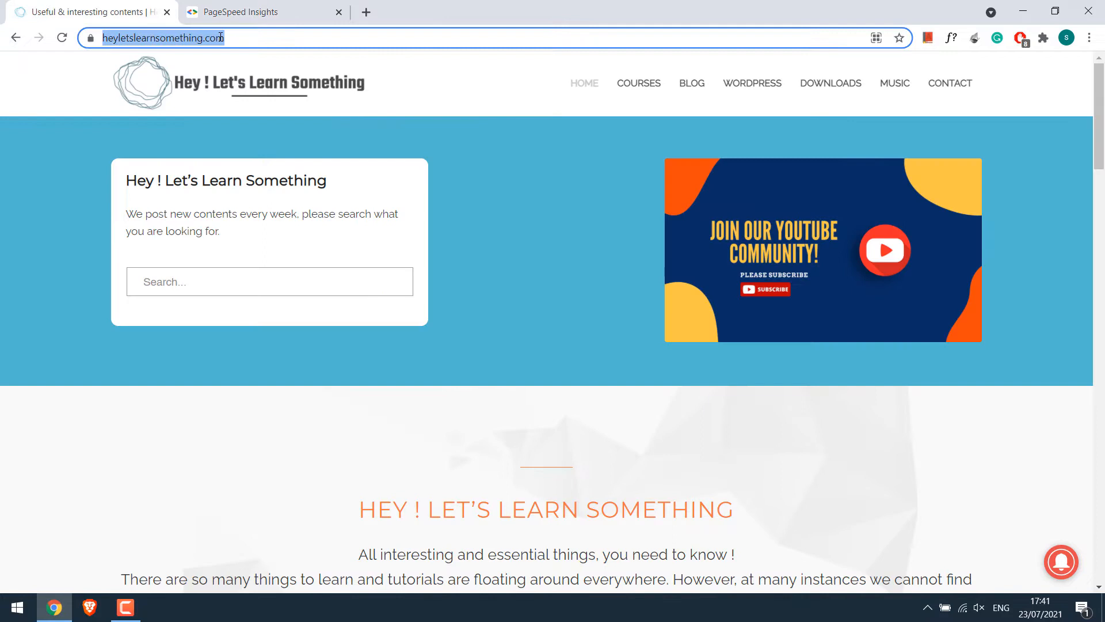
left_click(256, 6)
left_click(433, 196)
key("ctrl+v")
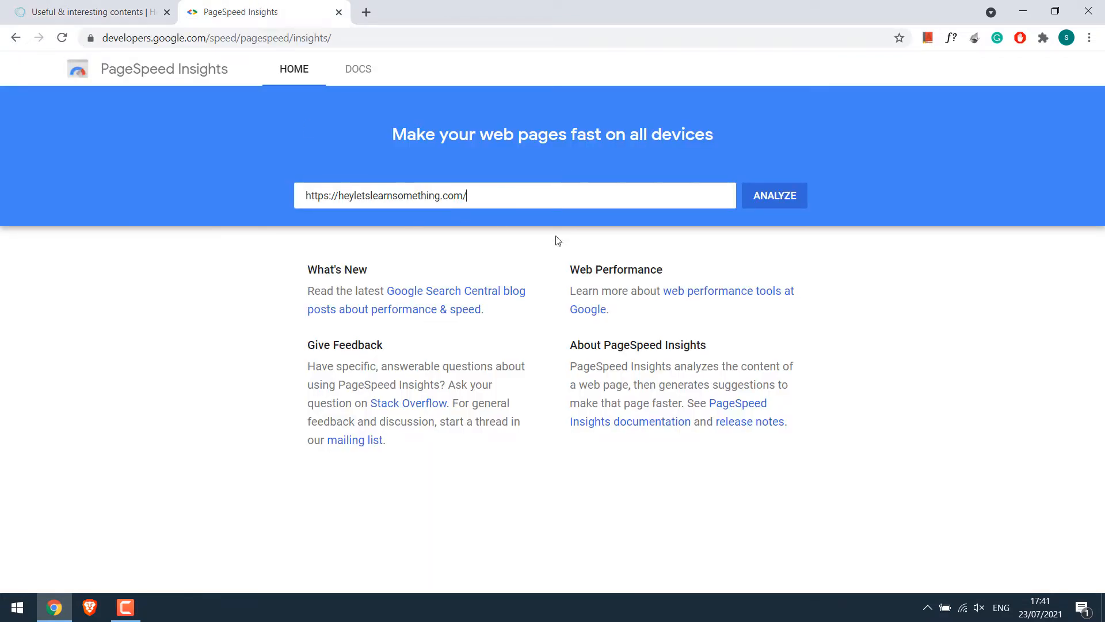
left_click(764, 199)
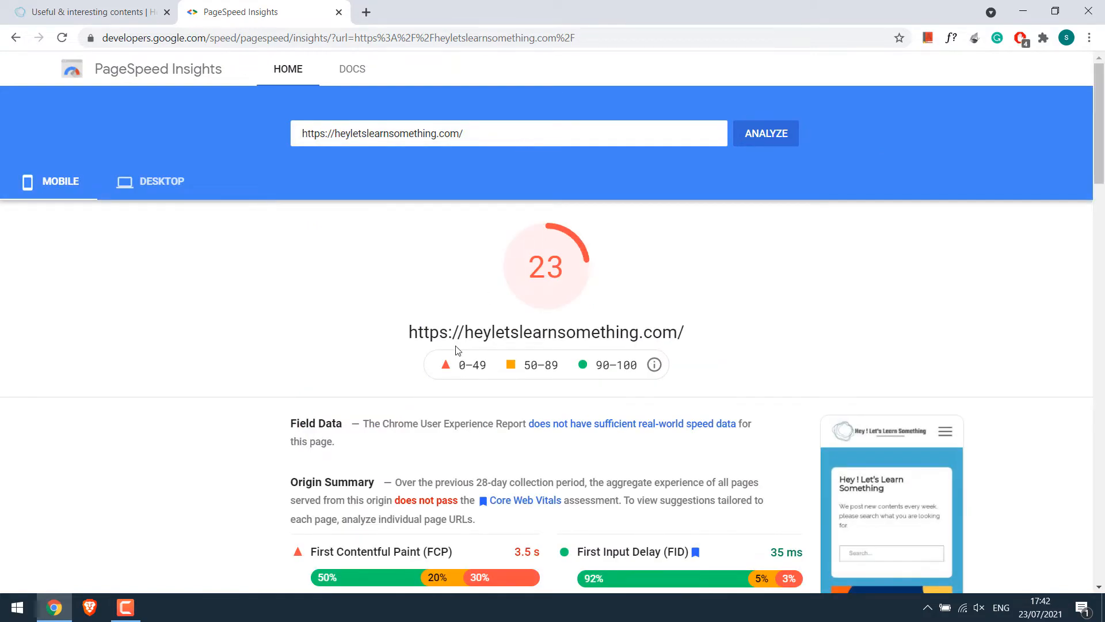
Compare the desktop and mobile PageSpeed scores and examine the opportunities listed in the mobile report.
mouse_move(1099, 120)
left_mouse_down()
mouse_move(1099, 413)
mouse_move(1099, 115)
left_mouse_up()
left_click(161, 194)
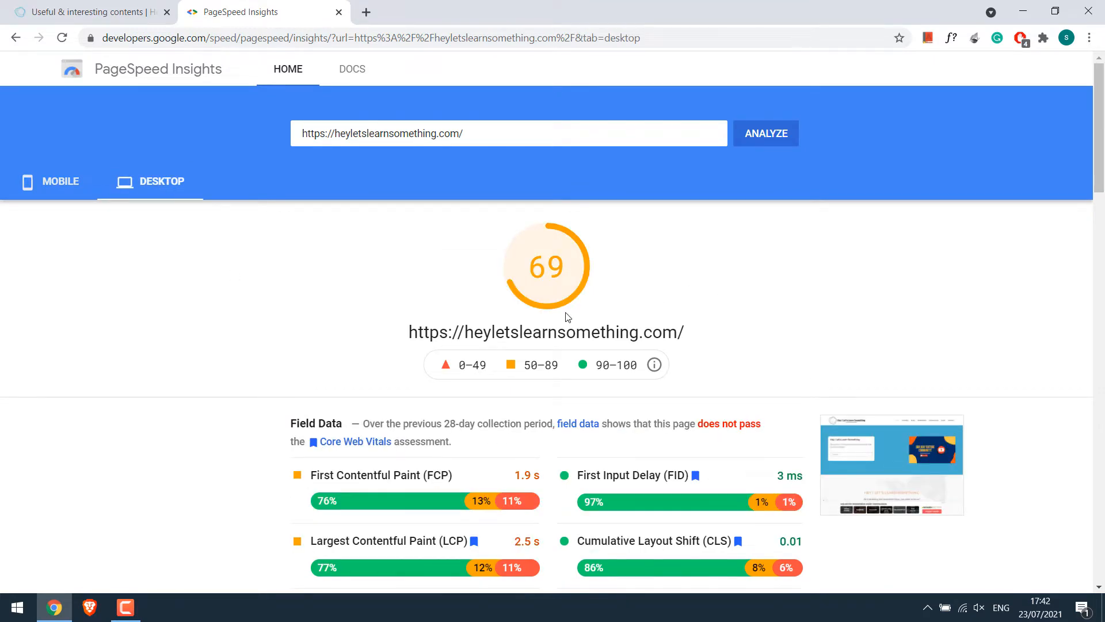
left_click(58, 178)
left_click_drag(1100, 144, 1100, 331)
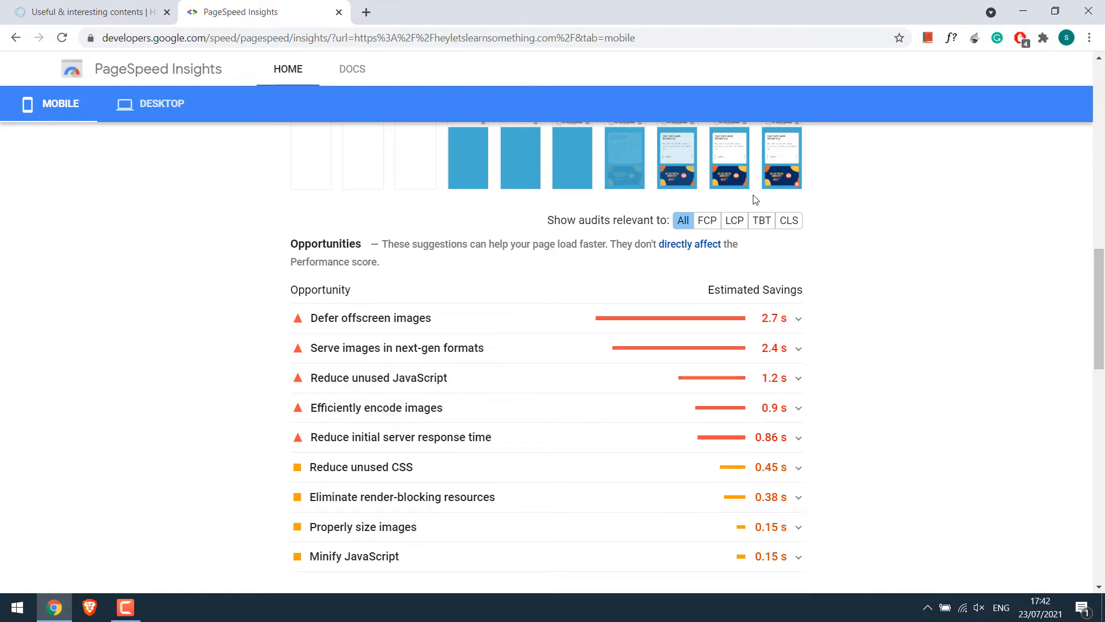
Open the WordPress admin page of heyletslearnsomething.com at /wp-admin in the site's tab.
left_click(135, 5)
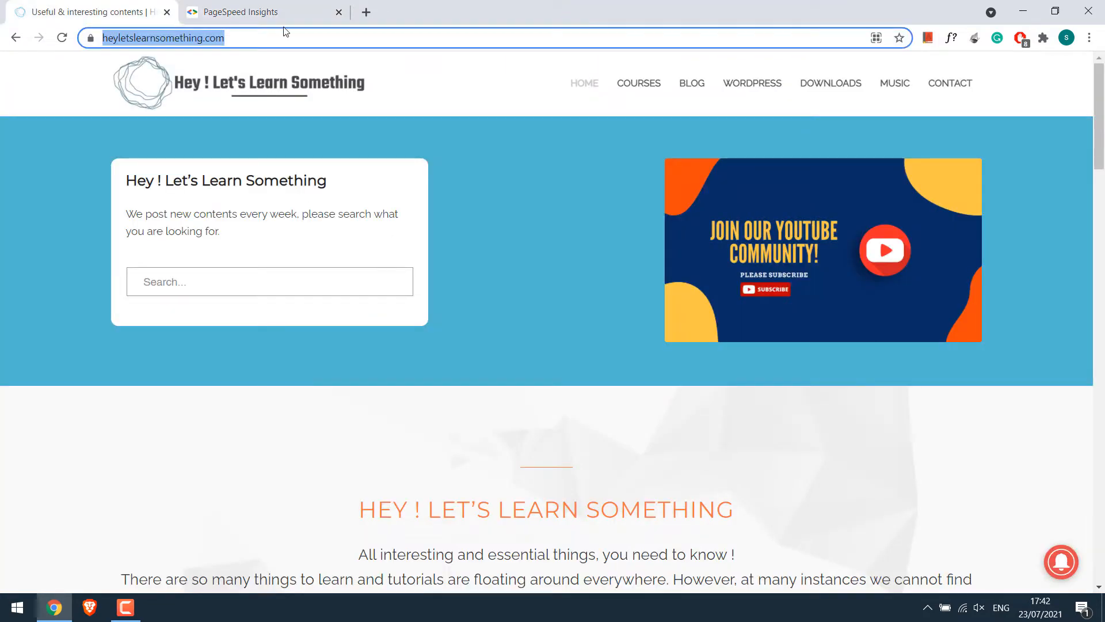
left_click(317, 41)
type("/wp-admin/")
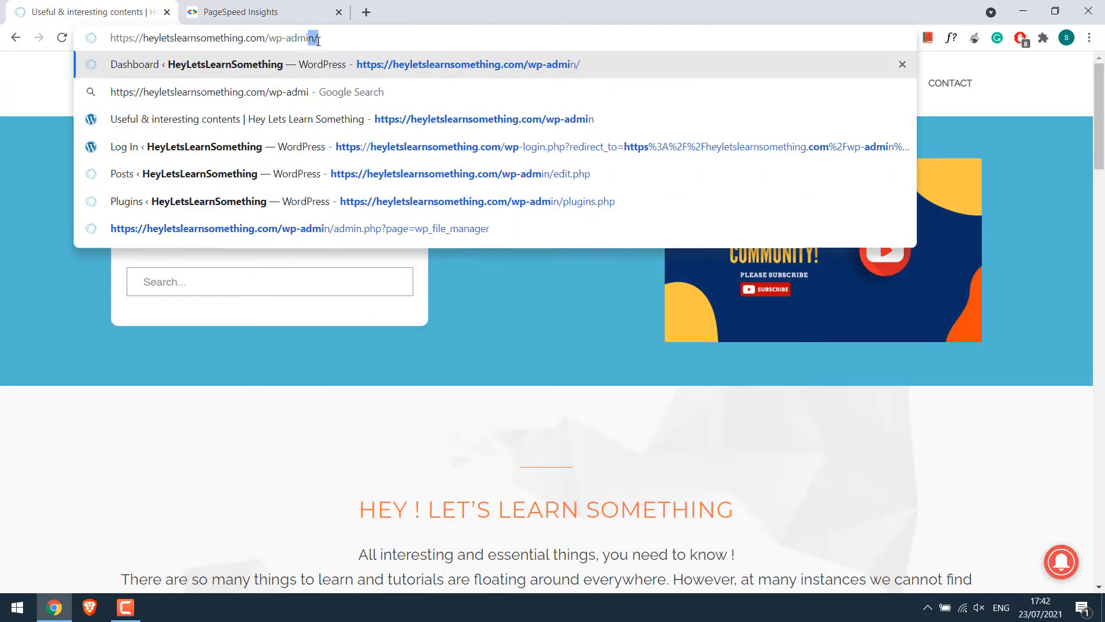
key("Return")
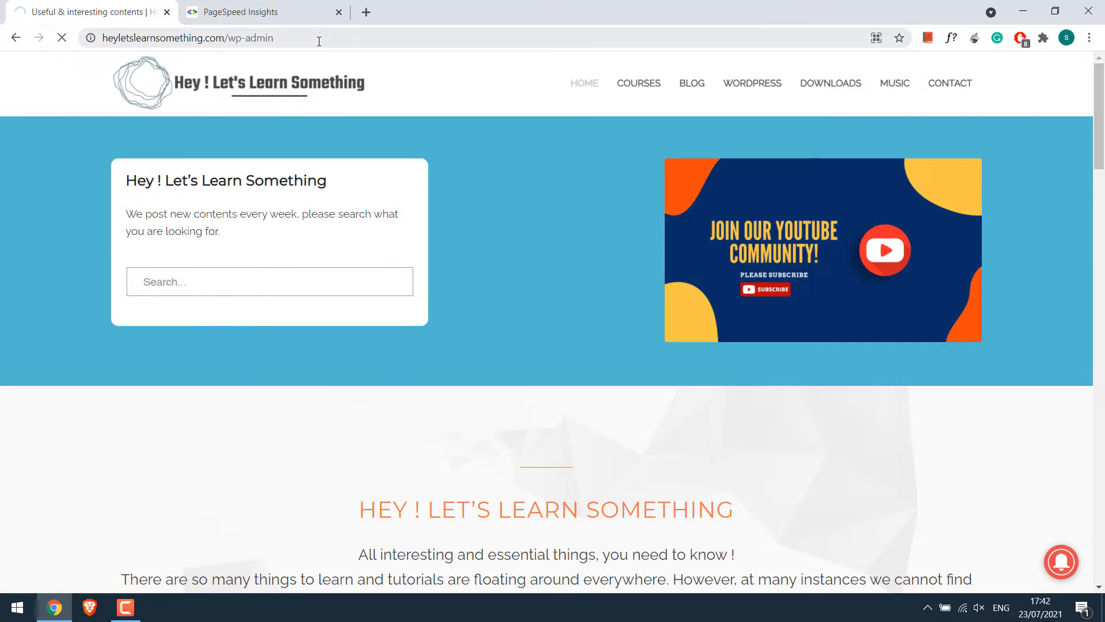
Log in to WordPress with the account username and password.
type("********")
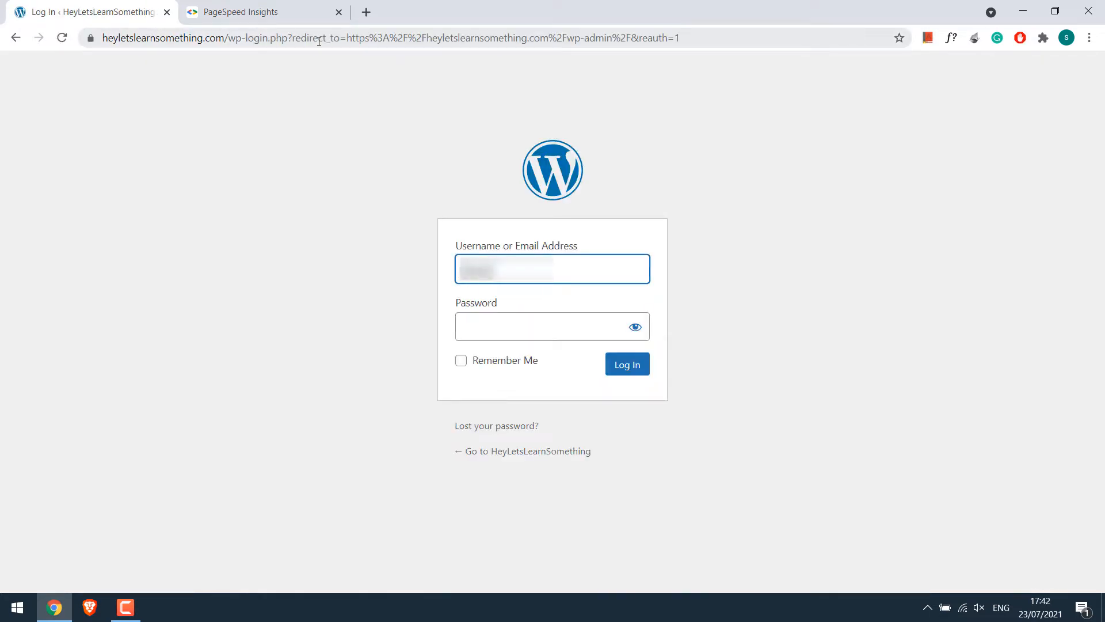
key("Tab")
type("•••••")
key("Return")
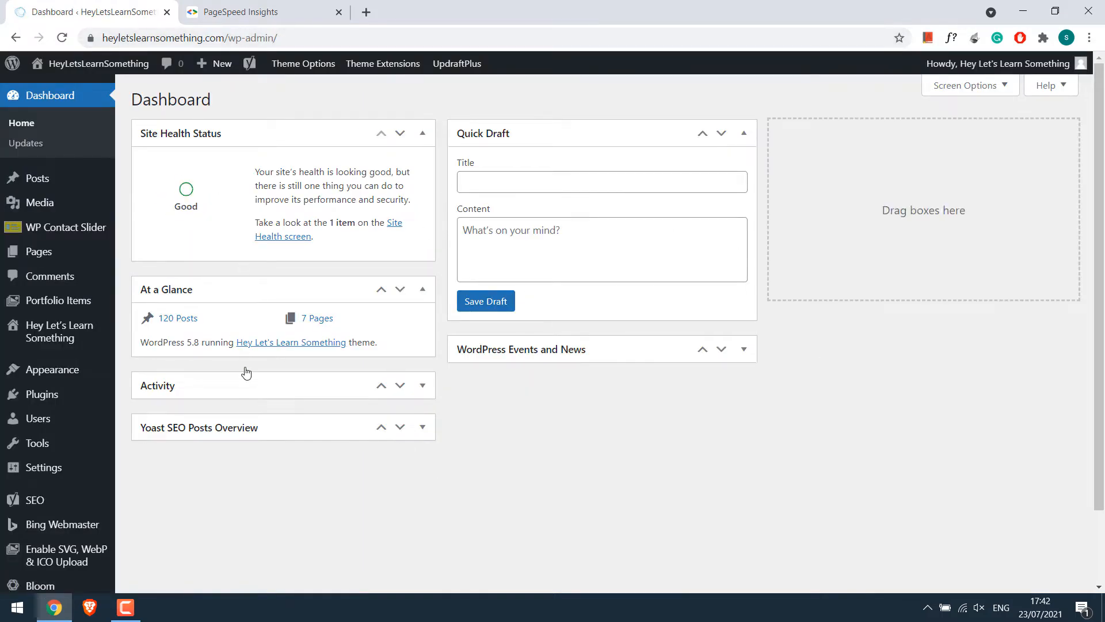
Activate the WP Rocket plugin from the site's installed plugins.
left_click(90, 406)
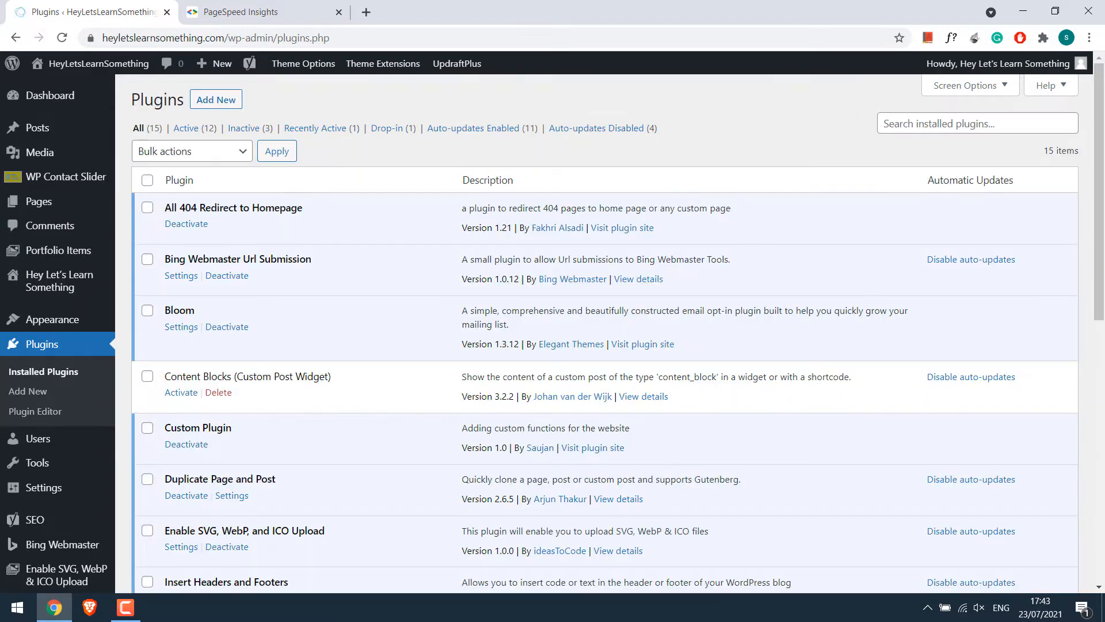
left_click_drag(1104, 140, 1104, 418)
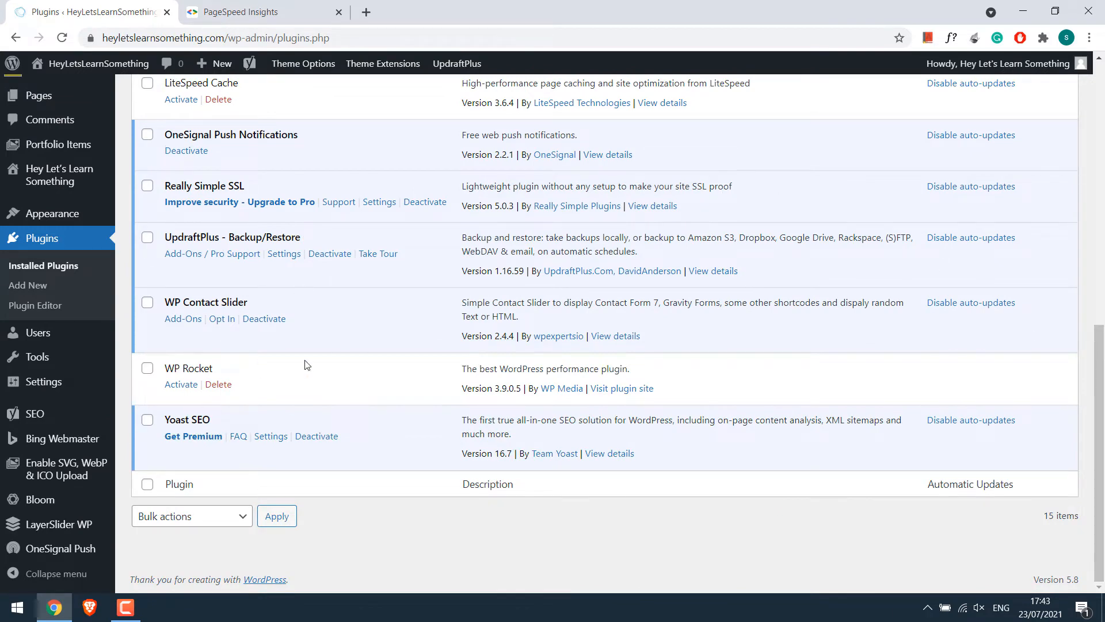
left_click(180, 386)
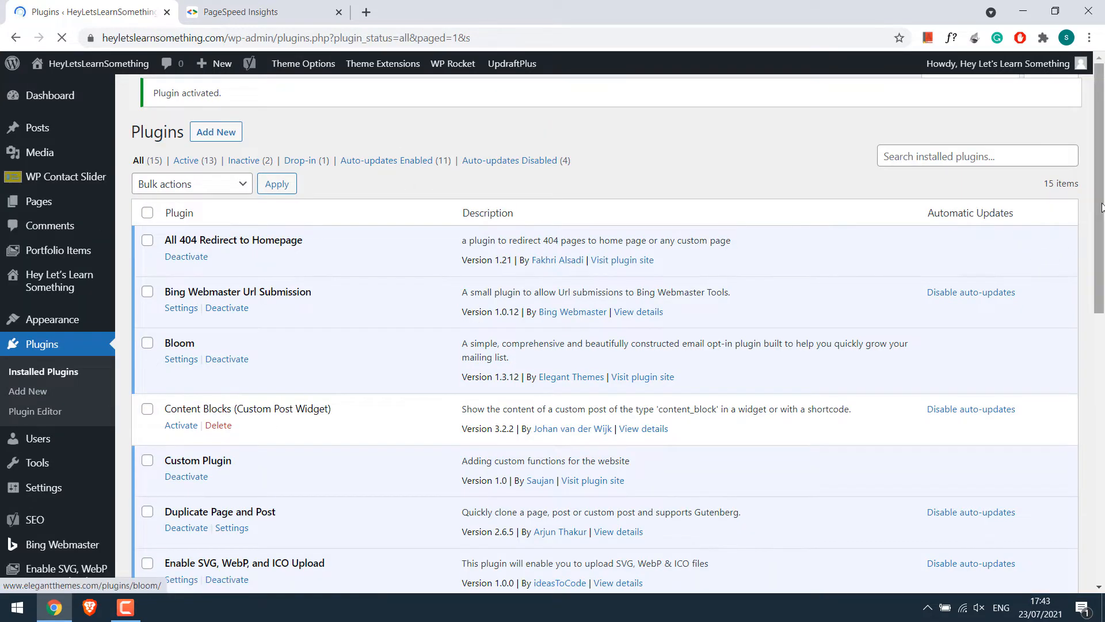
Open the settings of the WP Rocket plugin and review its dashboard and basic cache options.
left_click_drag(1098, 217, 1103, 495)
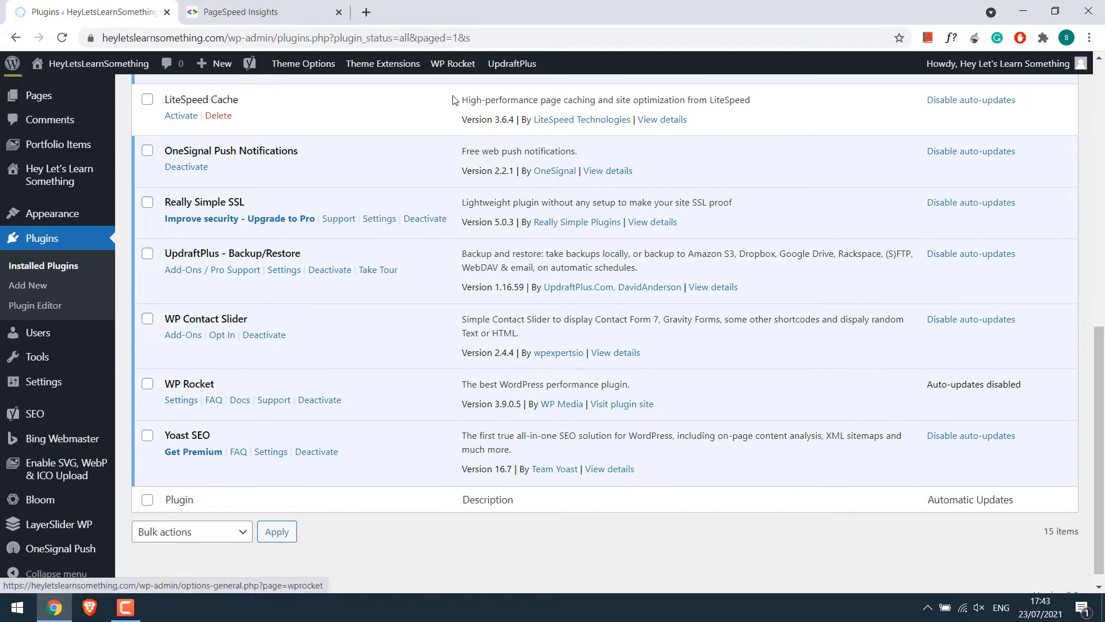
mouse_move(461, 69)
left_click(188, 401)
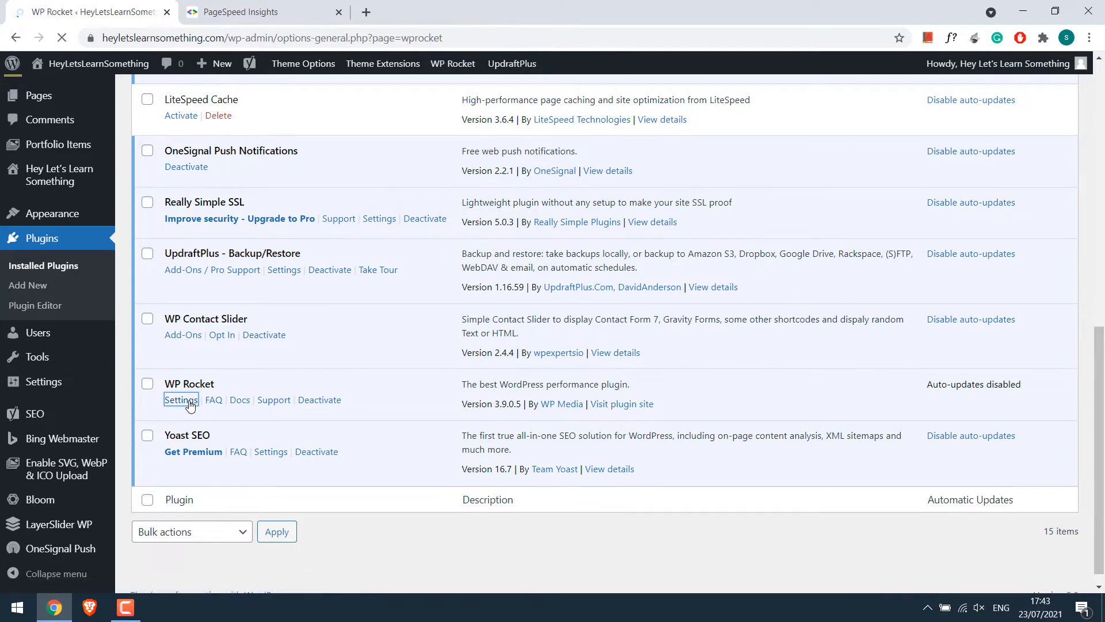
scroll(1096, 165, "down", 5)
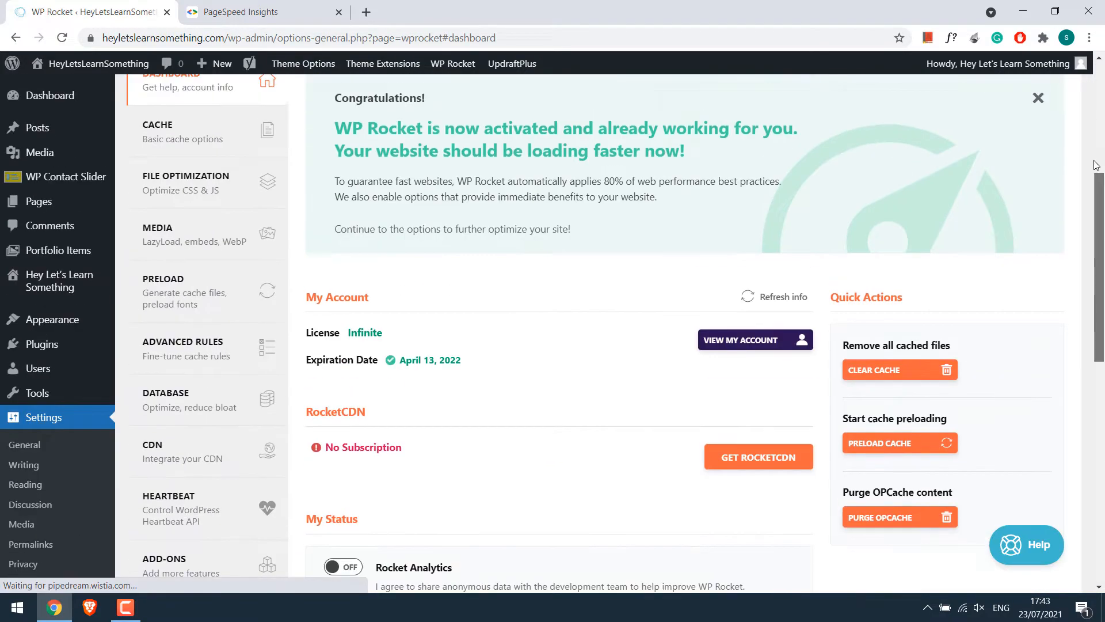
scroll(1096, 166, "up", 5)
left_click(163, 260)
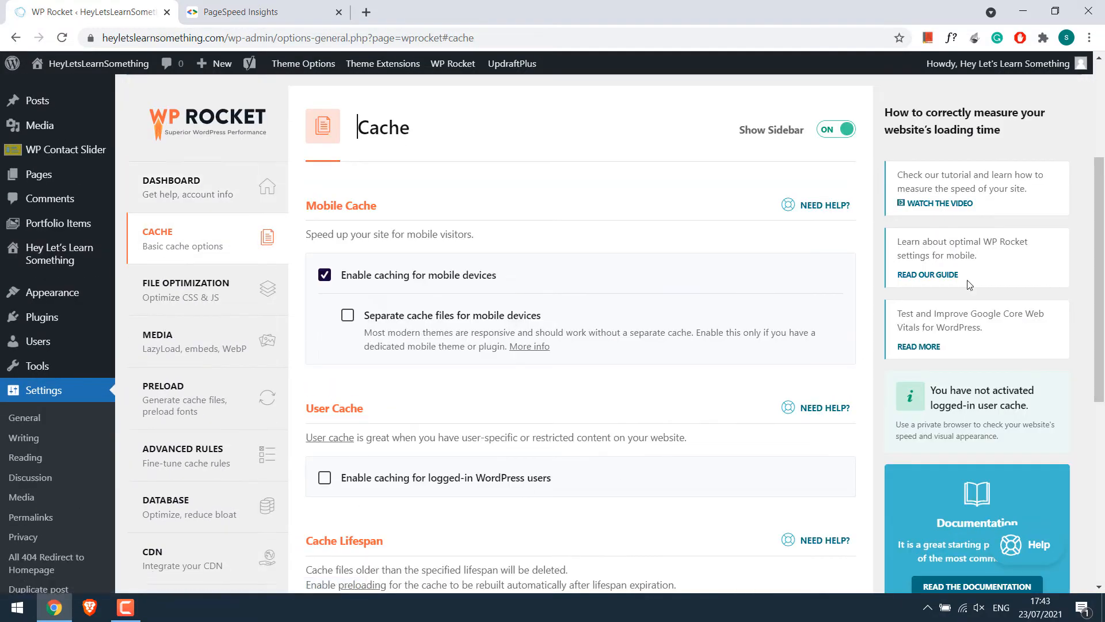
left_click_drag(1102, 212, 1102, 109)
Activate Minify CSS files and Combine CSS files in WP Rocket's File Optimization settings, accepting both warnings.
left_click(185, 332)
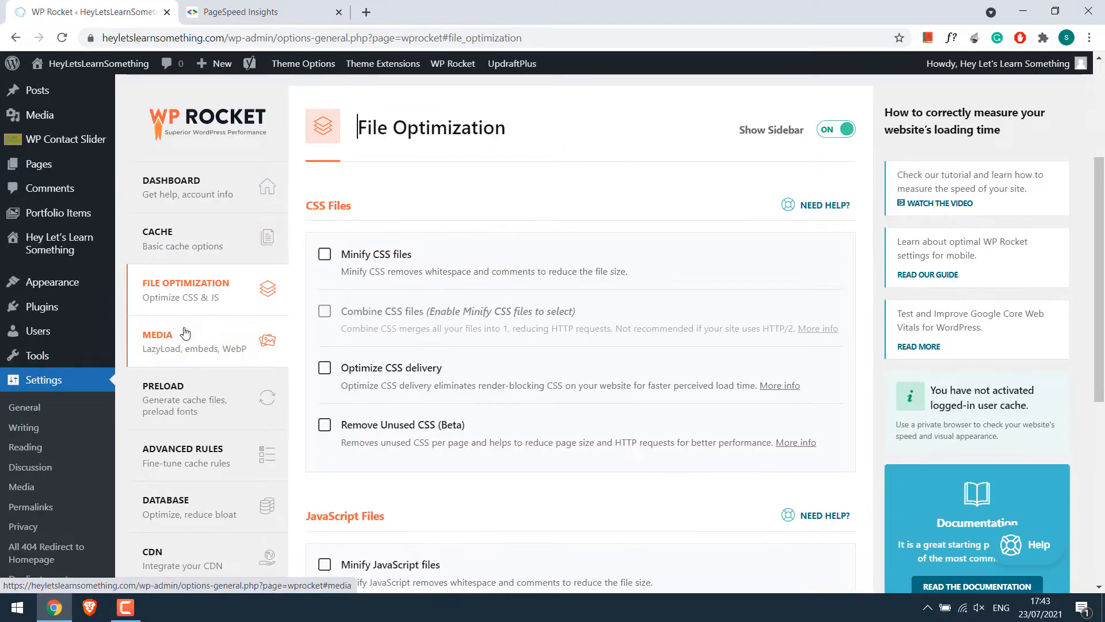
left_click(325, 255)
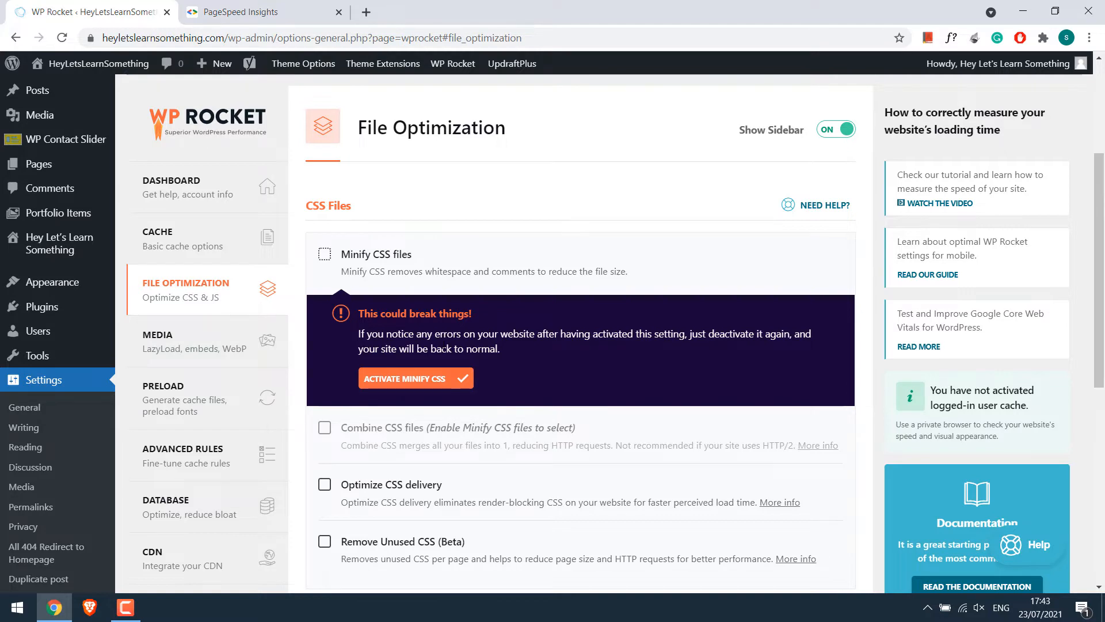
left_click(412, 378)
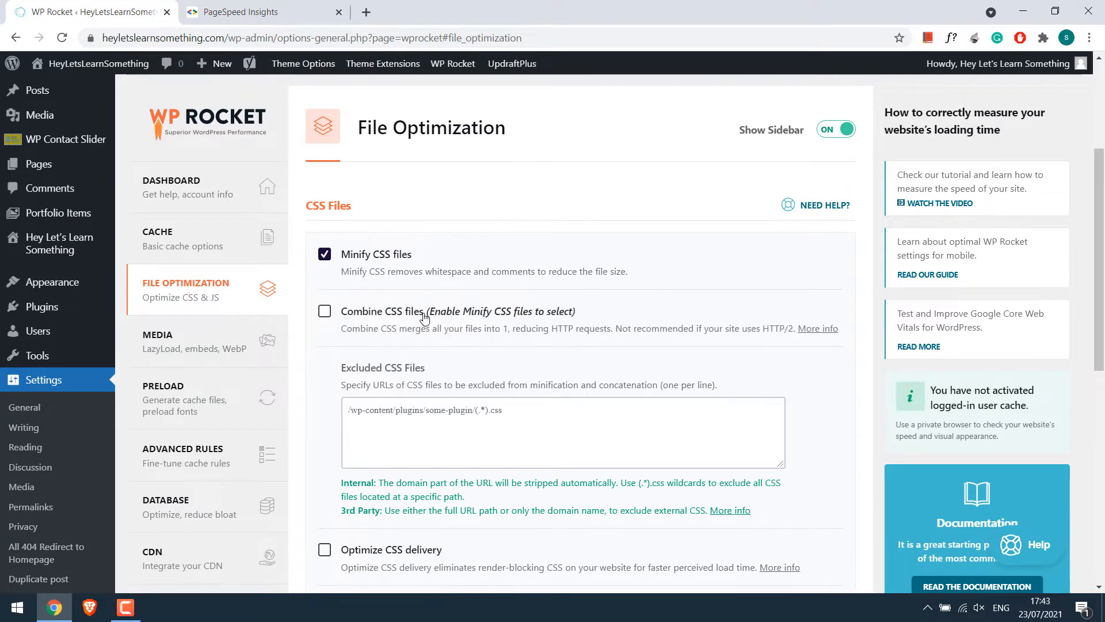
left_click(326, 314)
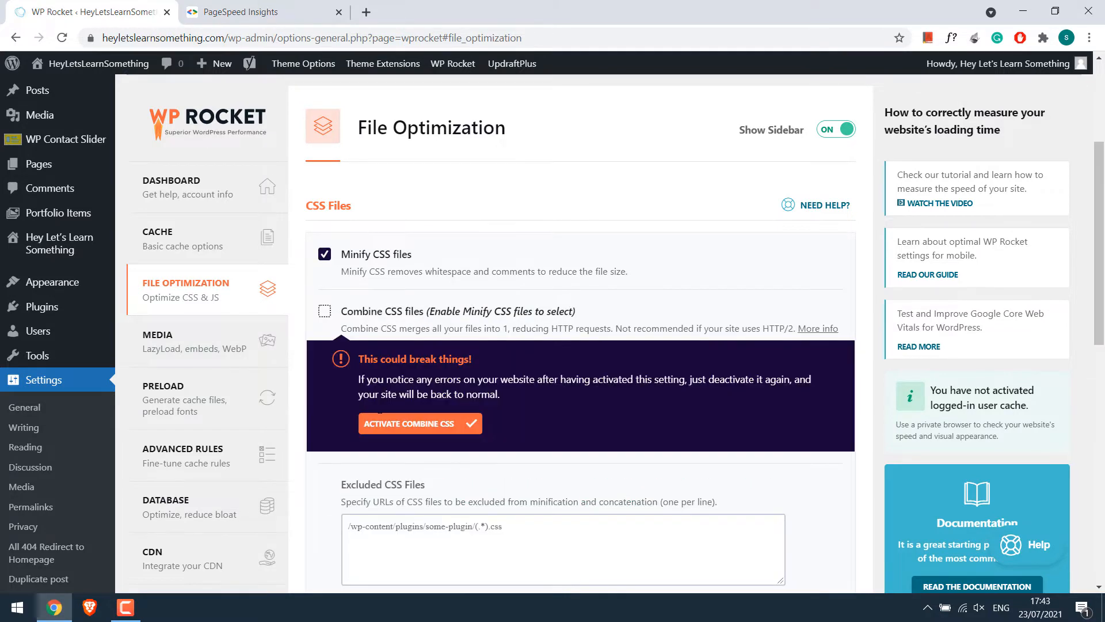
left_click(413, 423)
Enable Optimize CSS delivery and activate Remove Unused CSS (Beta) for the CSS files.
scroll(424, 352, "down", 1)
scroll(368, 297, "down", 3)
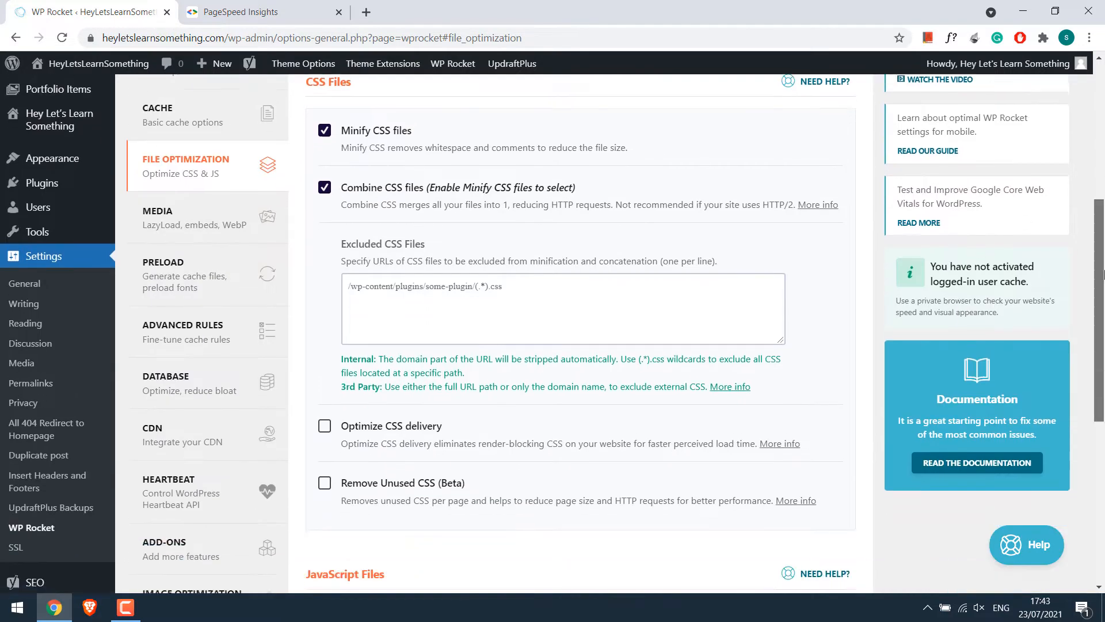
left_click(326, 291)
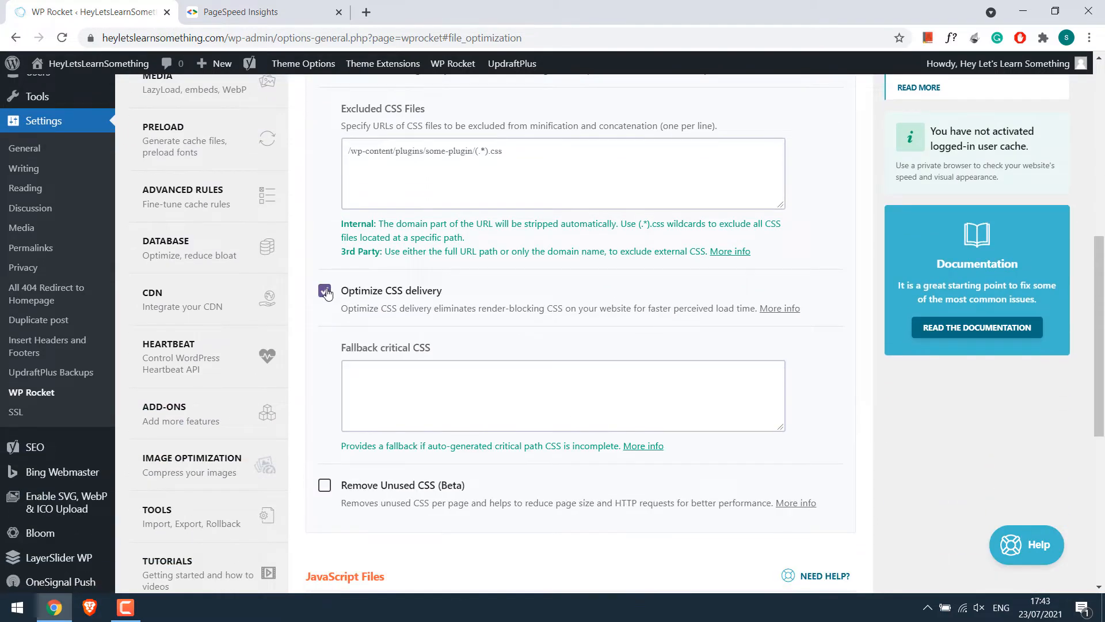
scroll(426, 323, "down", 2)
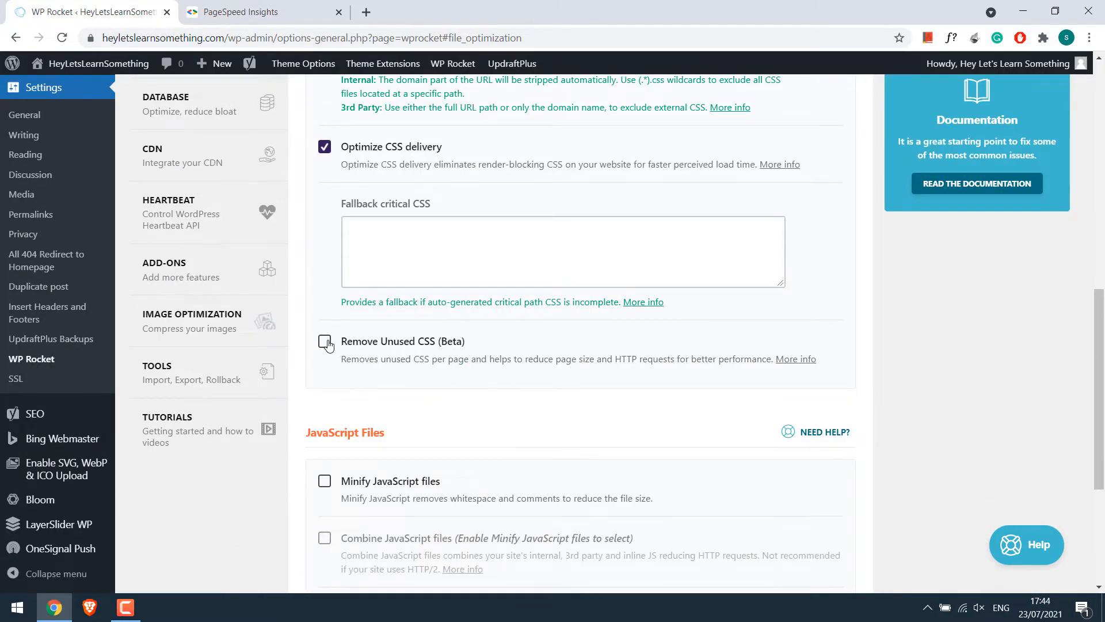
left_click(325, 343)
left_click(439, 454)
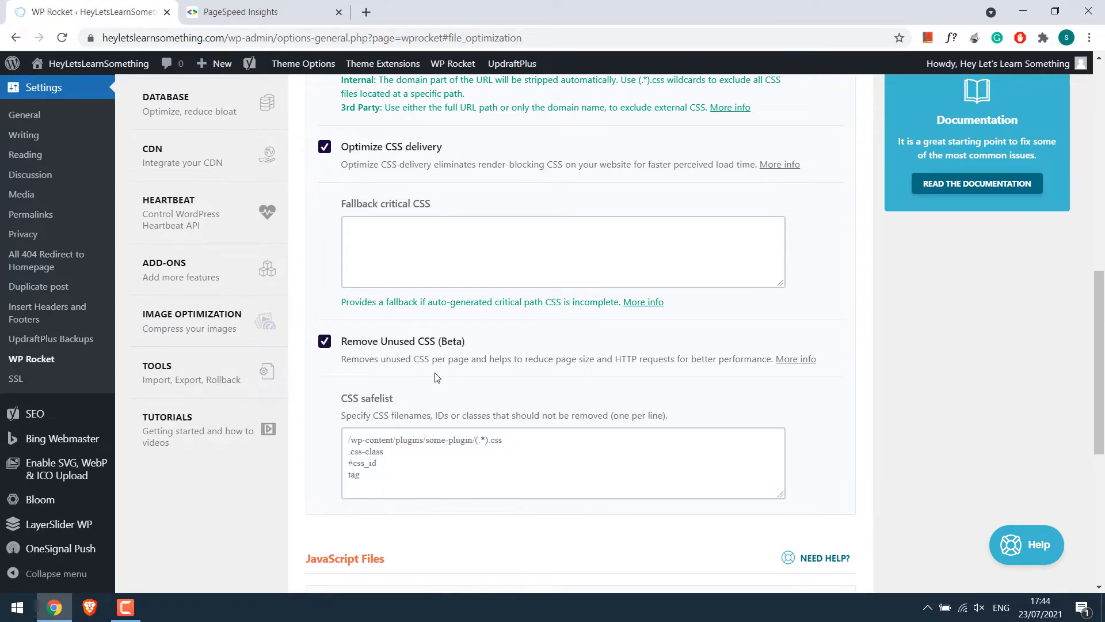
Activate Minify JavaScript files and Combine JavaScript files, accepting the warning for each.
left_click_drag(1098, 316, 1098, 433)
left_click(326, 266)
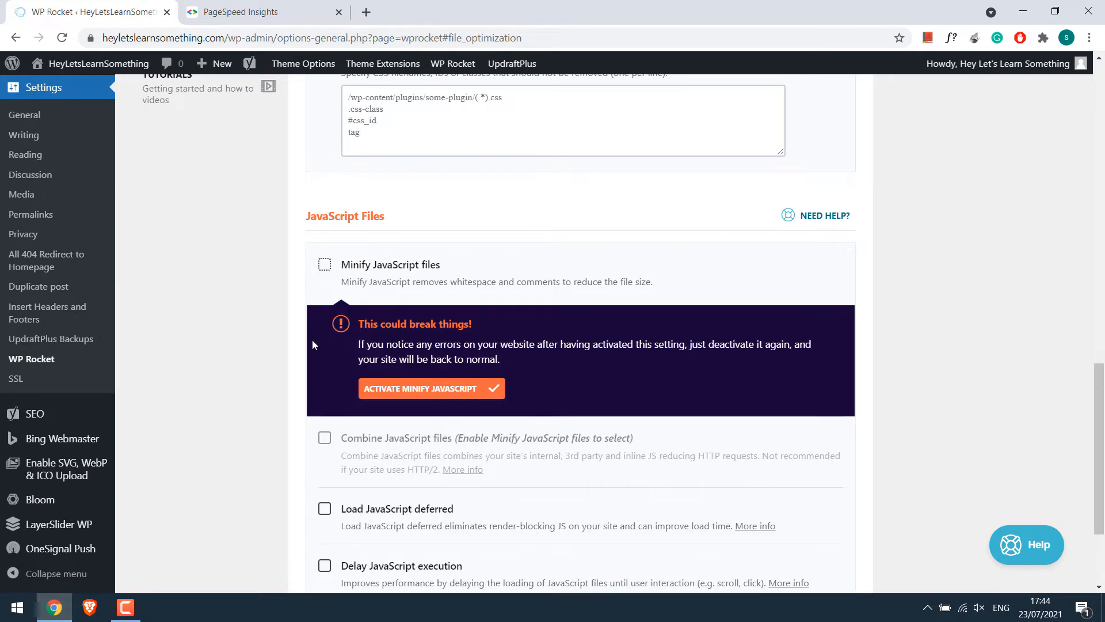
left_click(391, 388)
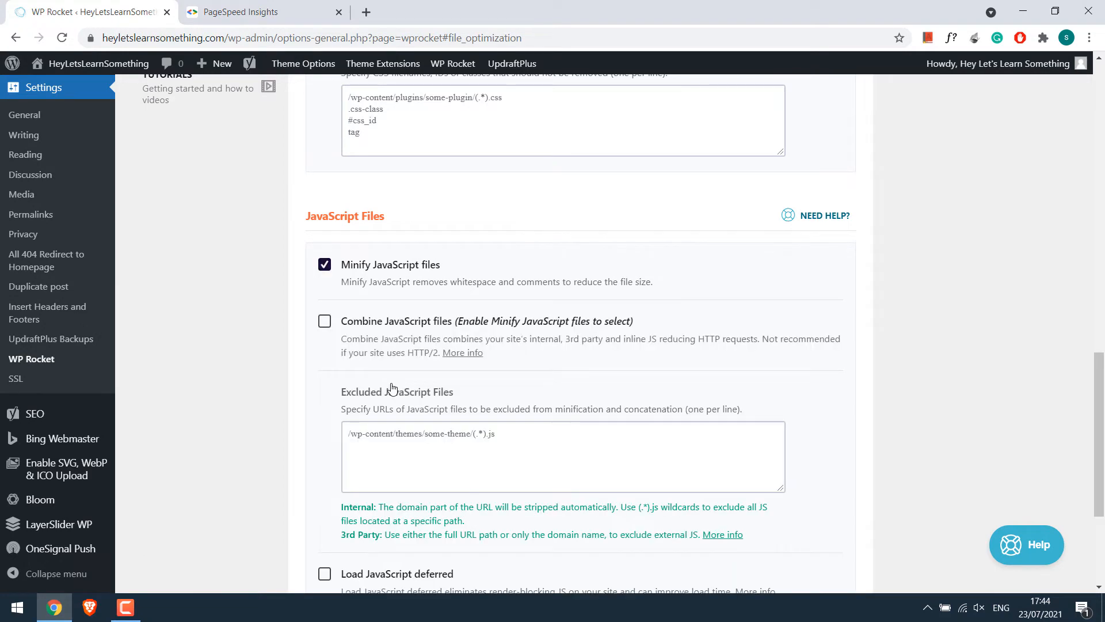
left_click(325, 321)
left_click(443, 449)
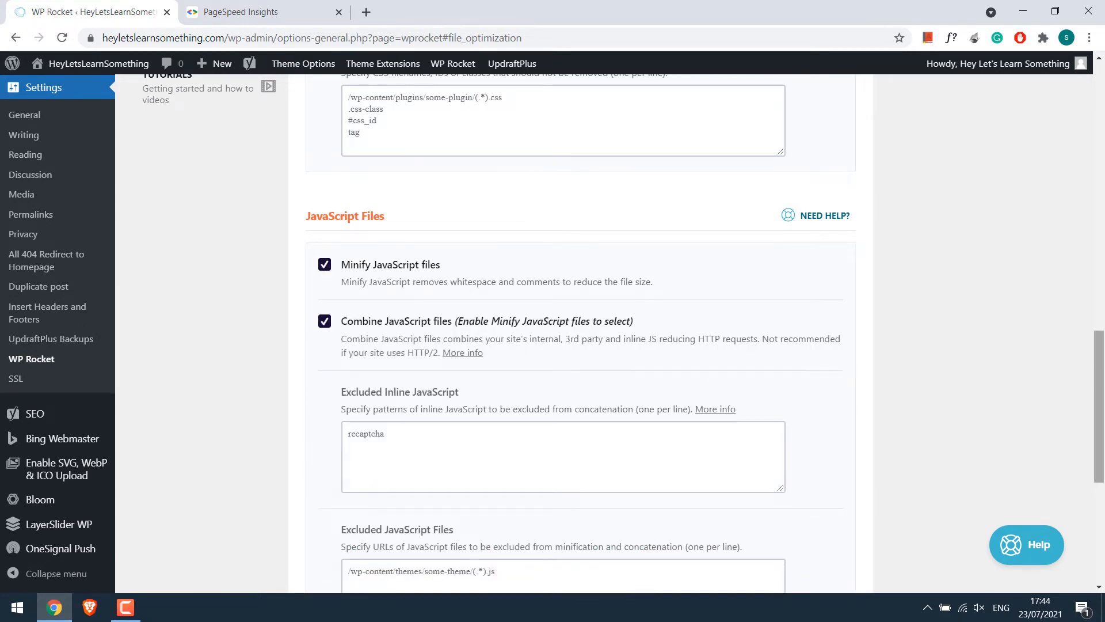
Enable Load JavaScript deferred and Delay JavaScript execution, and save the File Optimization changes.
scroll(442, 343, "down", 6)
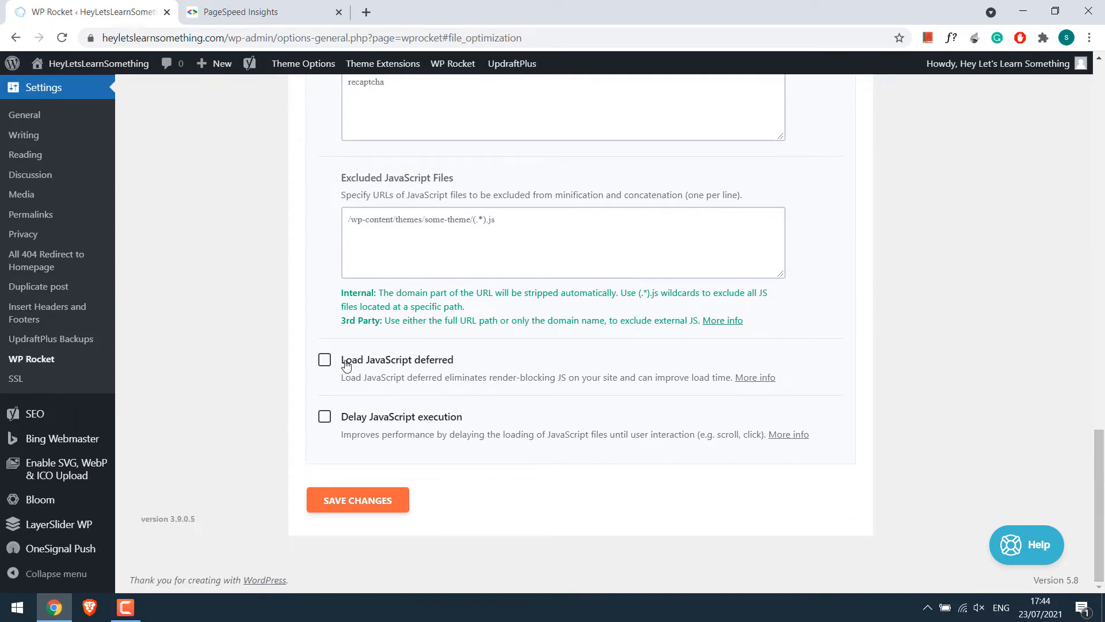
left_click(324, 360)
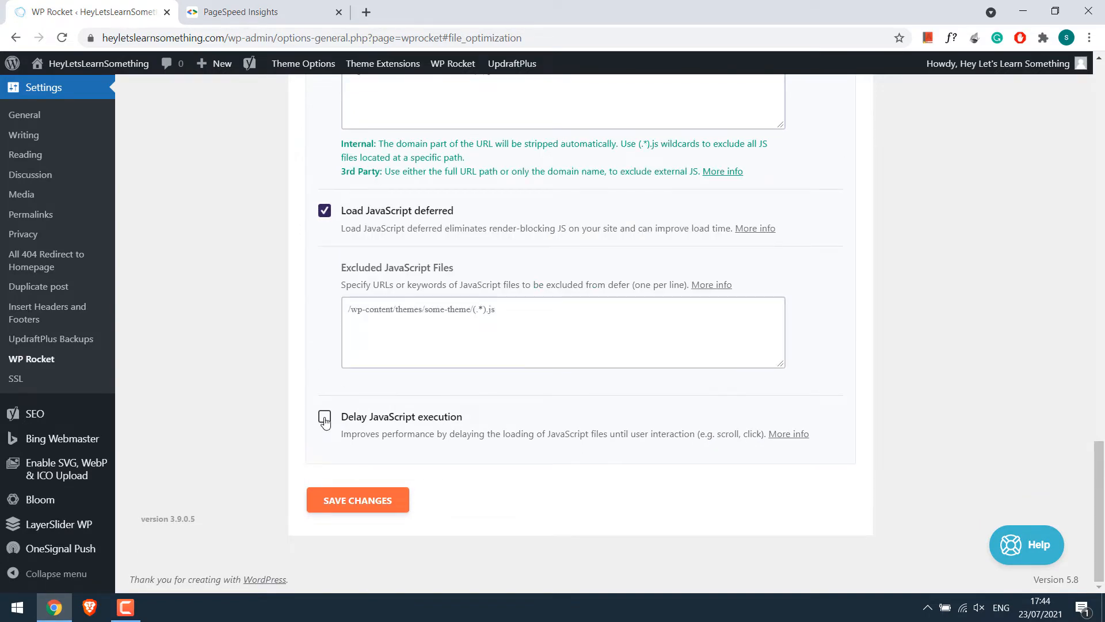
left_click(324, 418)
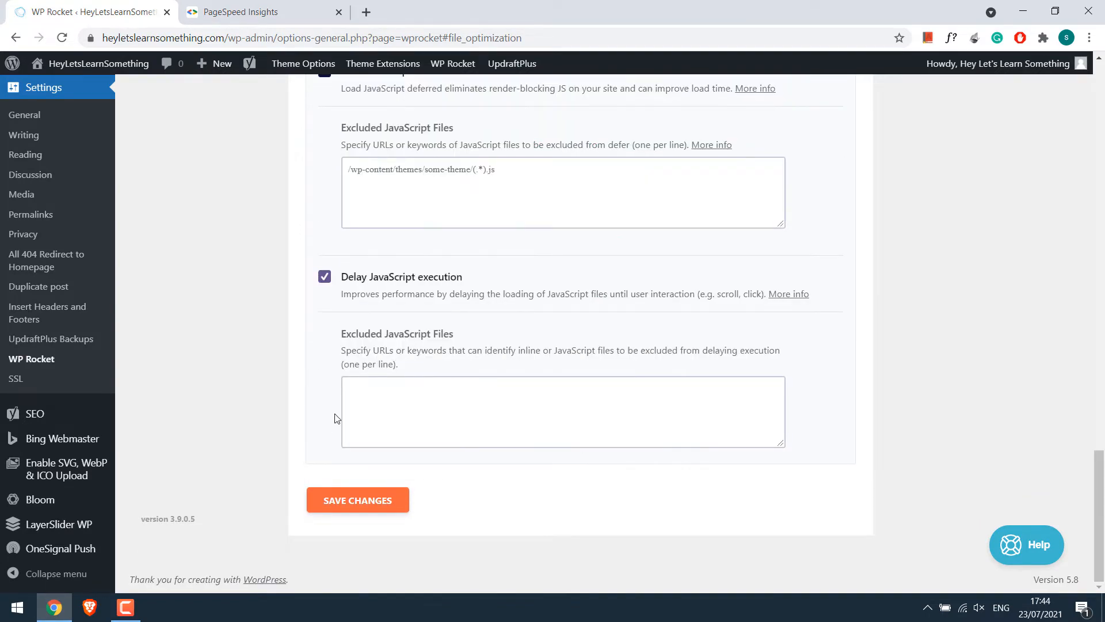
left_click(378, 498)
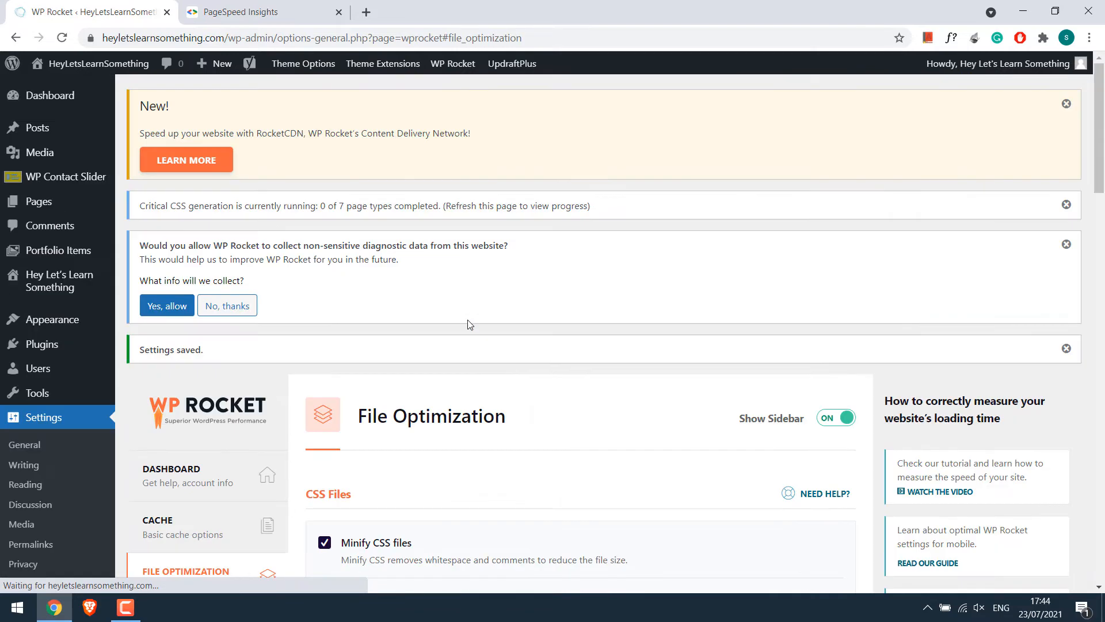
Decline WP Rocket's diagnostic data collection, and open and reload the site's homepage in a new tab to check how it displays.
left_click(237, 306)
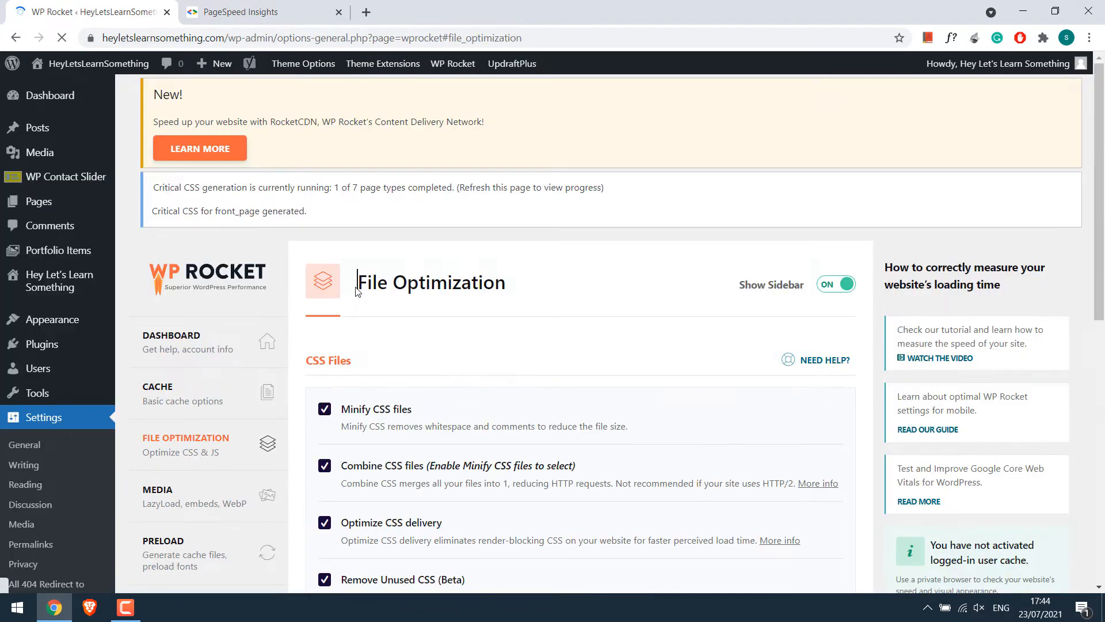
mouse_move(86, 63)
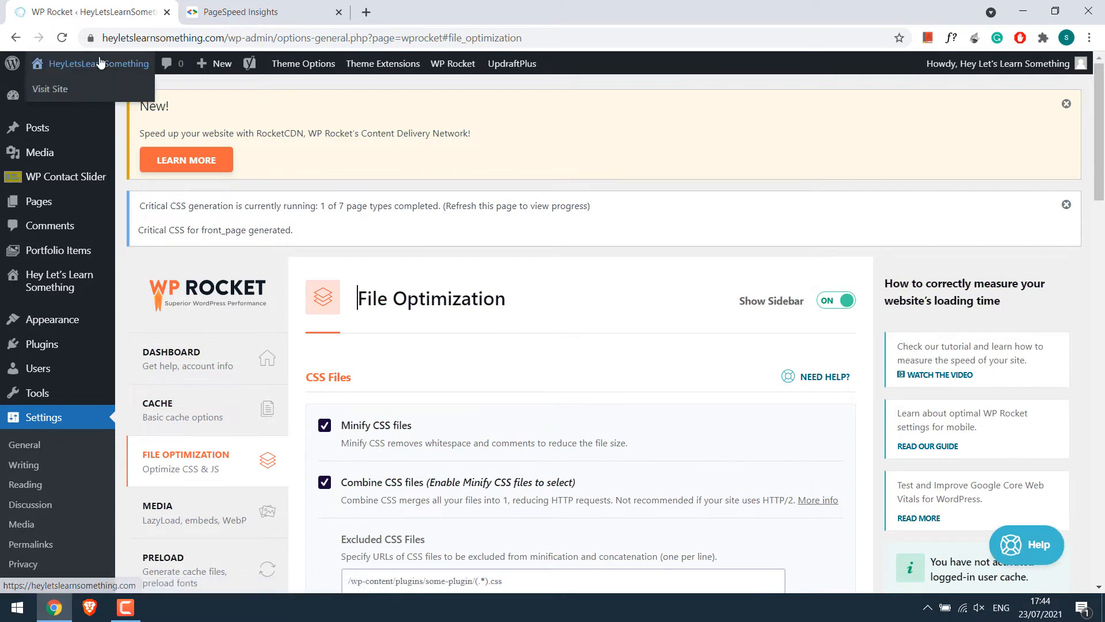
right_click(68, 87)
left_click(115, 94)
left_click(264, 12)
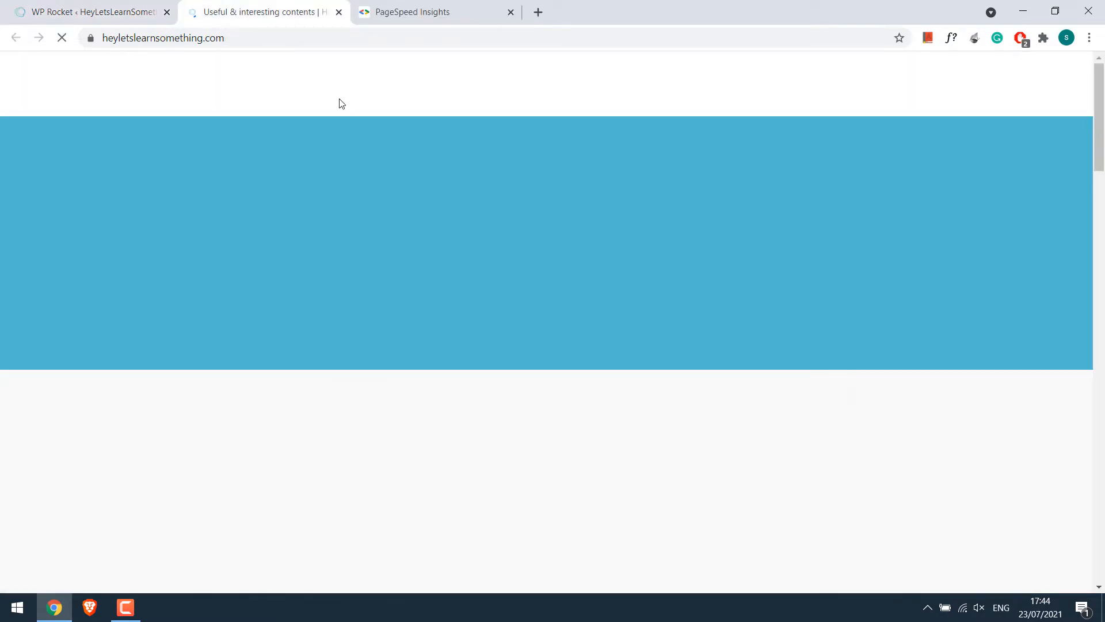
left_click(211, 37)
key("Return")
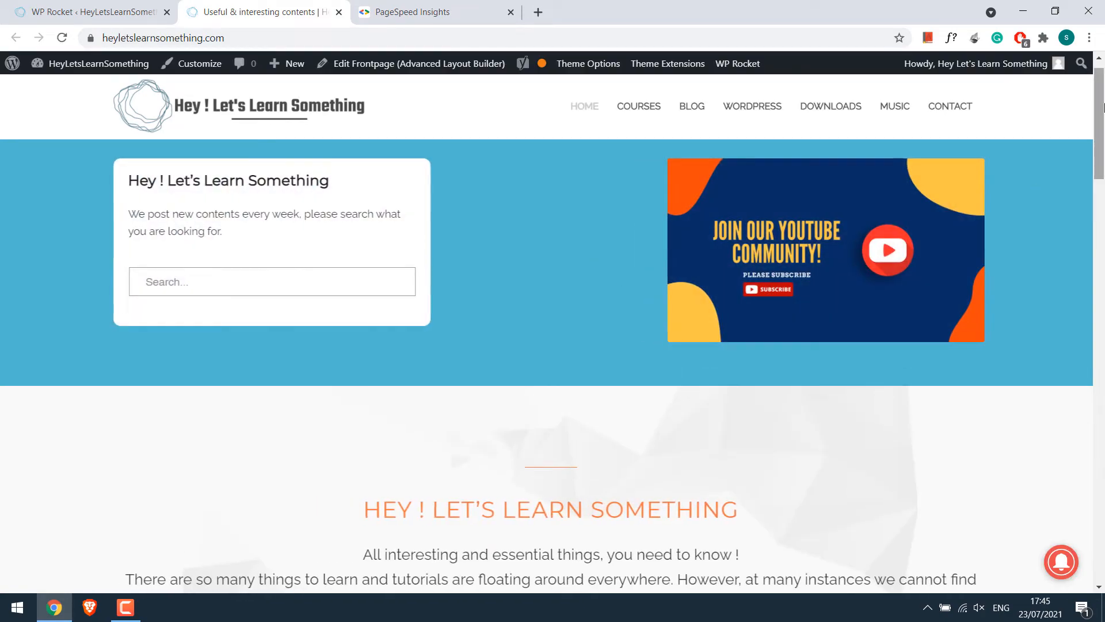
mouse_move(1104, 107)
left_mouse_down()
mouse_move(1104, 521)
mouse_move(1100, 110)
left_mouse_up()
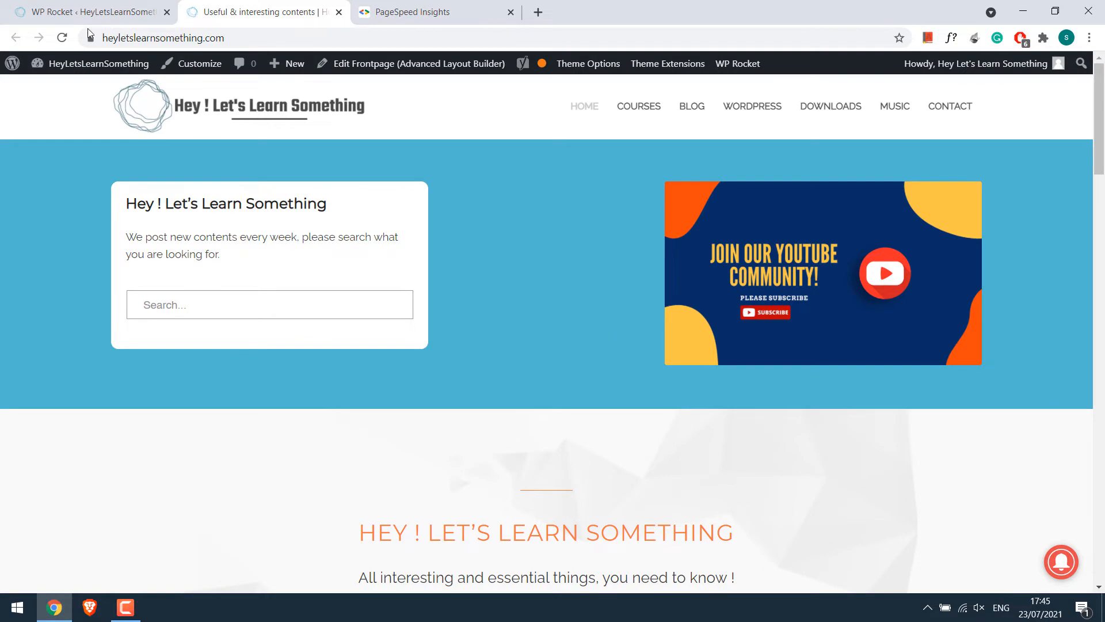
In WP Rocket's Media settings, enable LazyLoad for images and for iframes and videos.
left_click(80, 9)
scroll(278, 358, "down", 5)
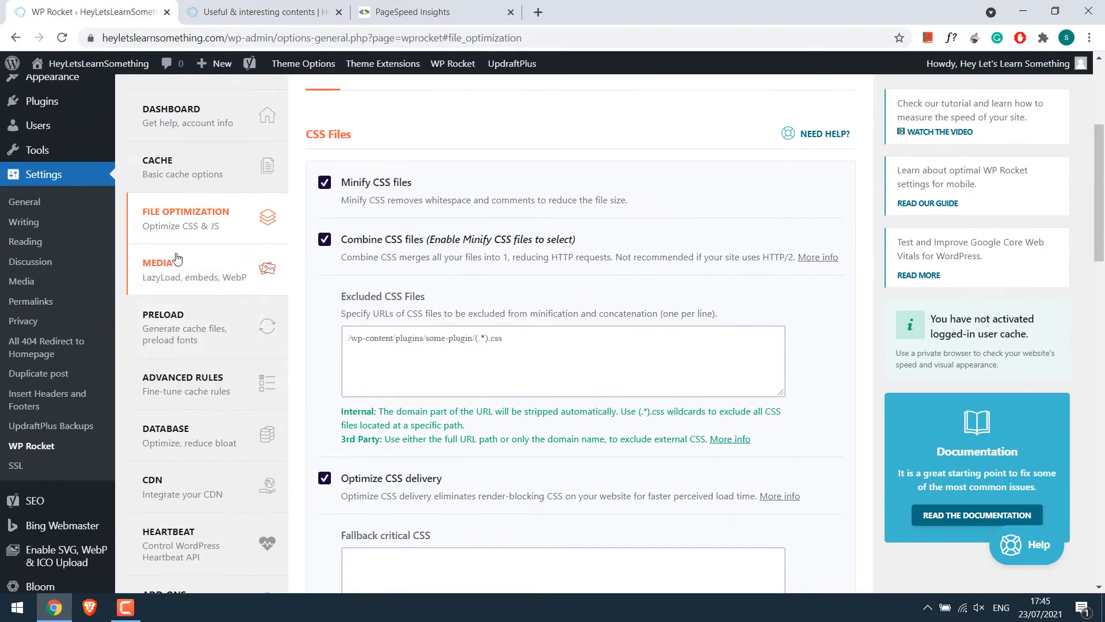
left_click(177, 259)
left_click(326, 290)
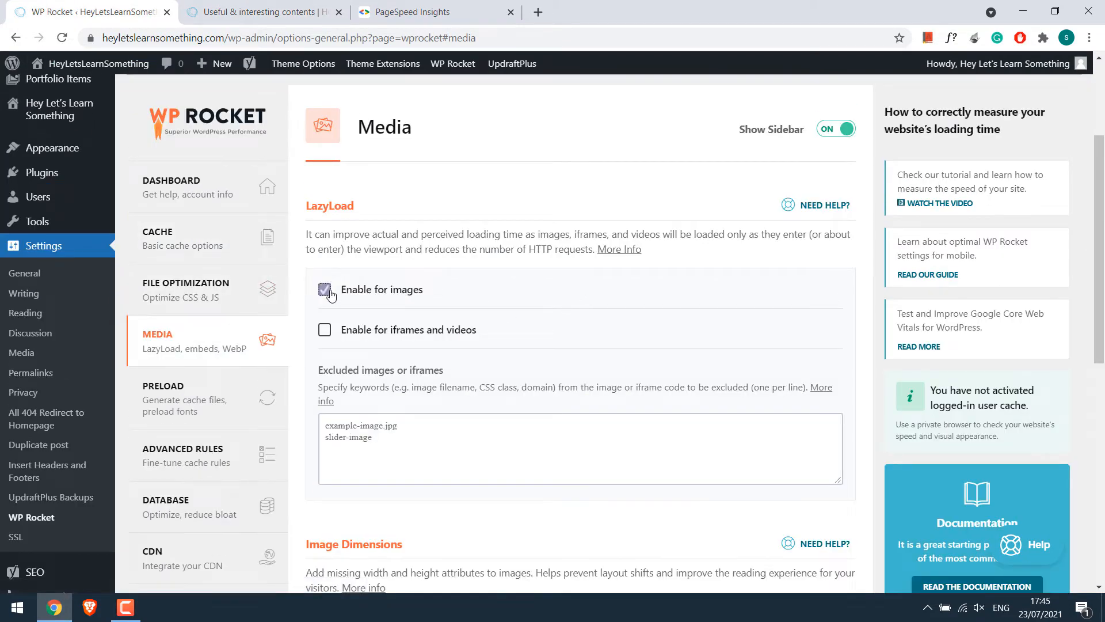
left_click(325, 330)
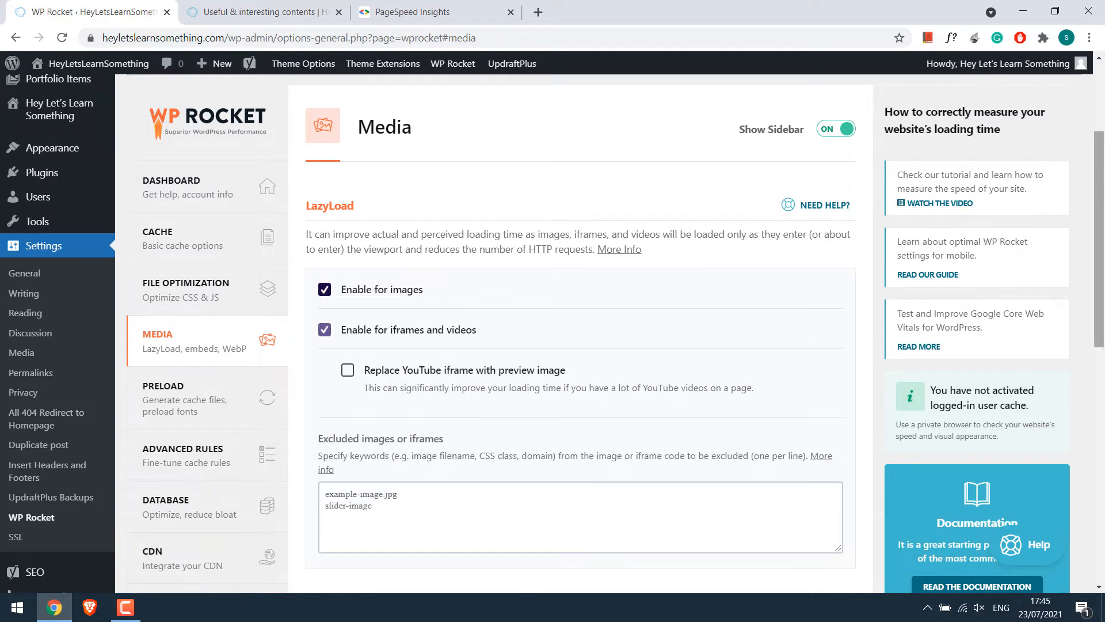
Enable Add missing image dimensions, save the Media settings, and dismiss the Critical CSS generation notice.
left_click_drag(1100, 221, 1104, 401)
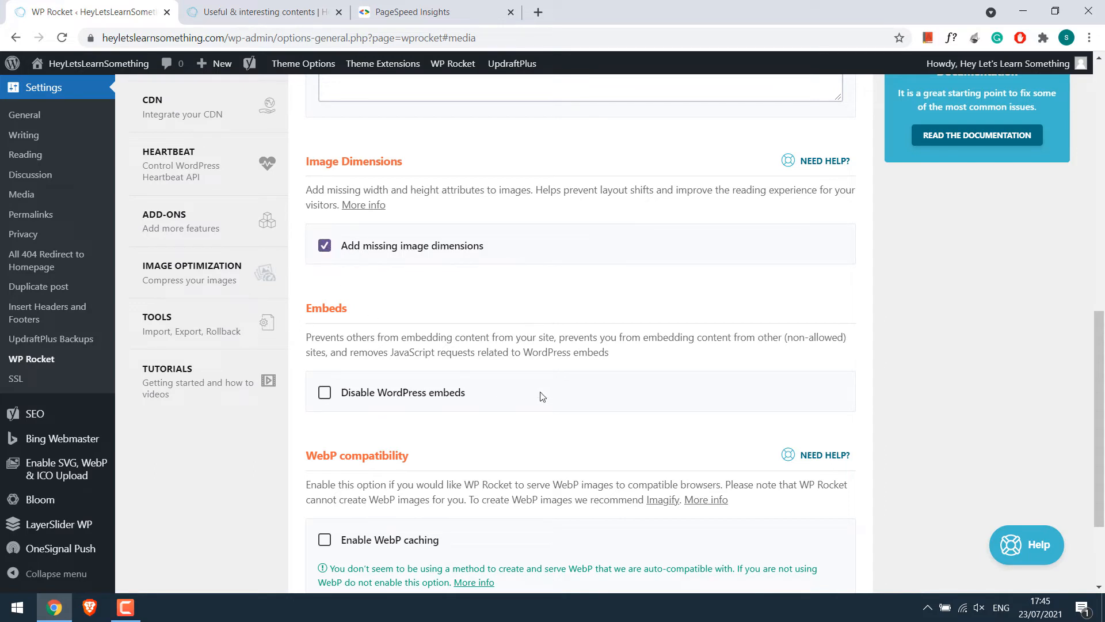
scroll(306, 311, "down", 2)
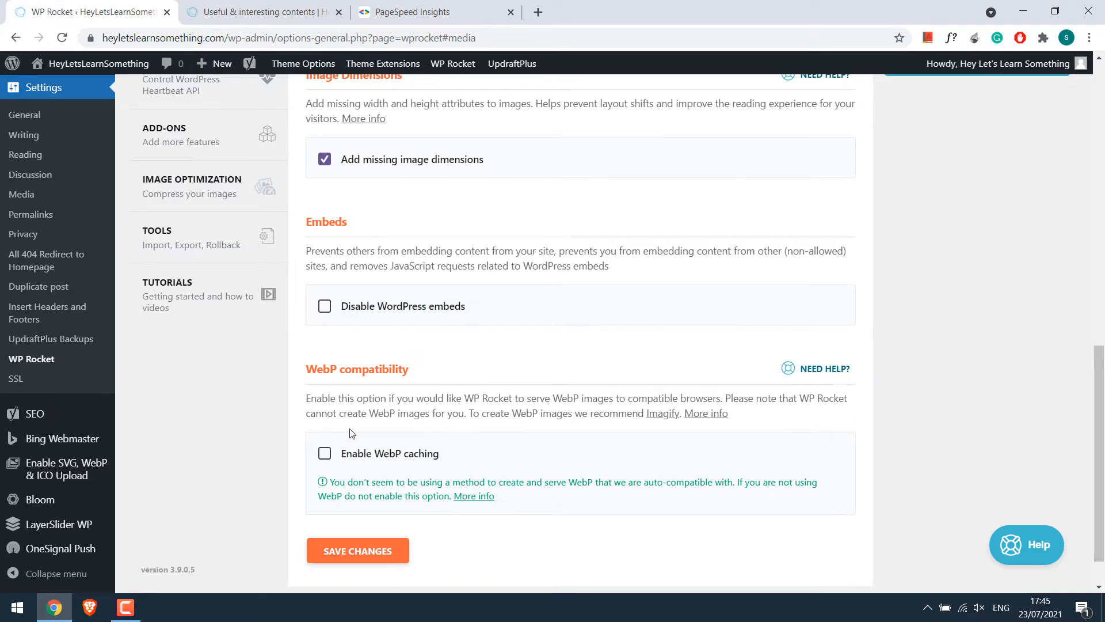
left_click(357, 556)
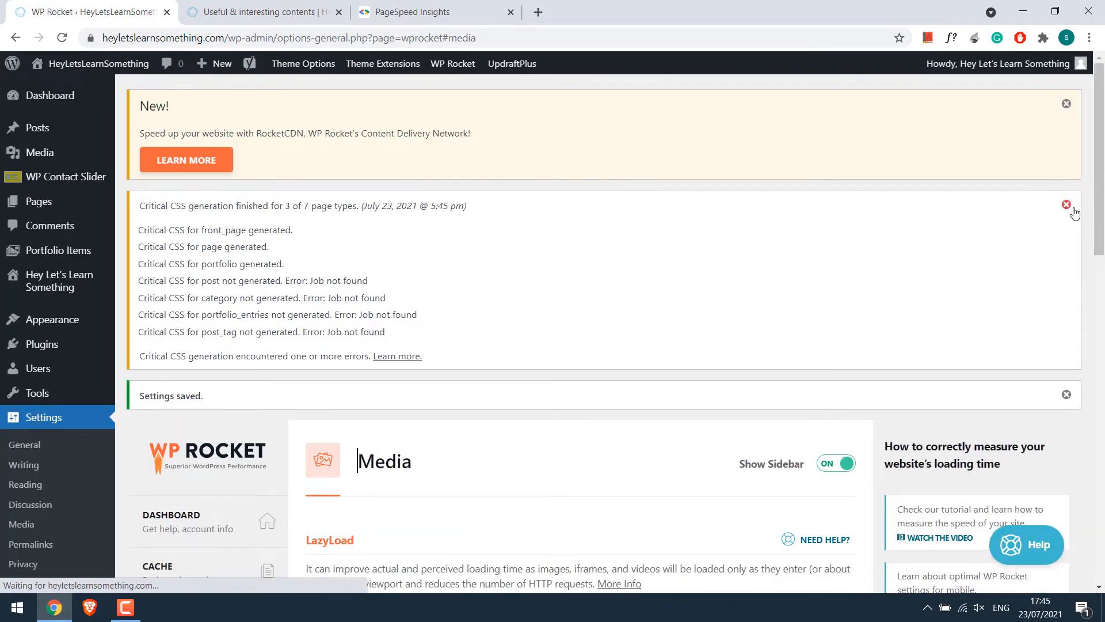
left_click(1067, 206)
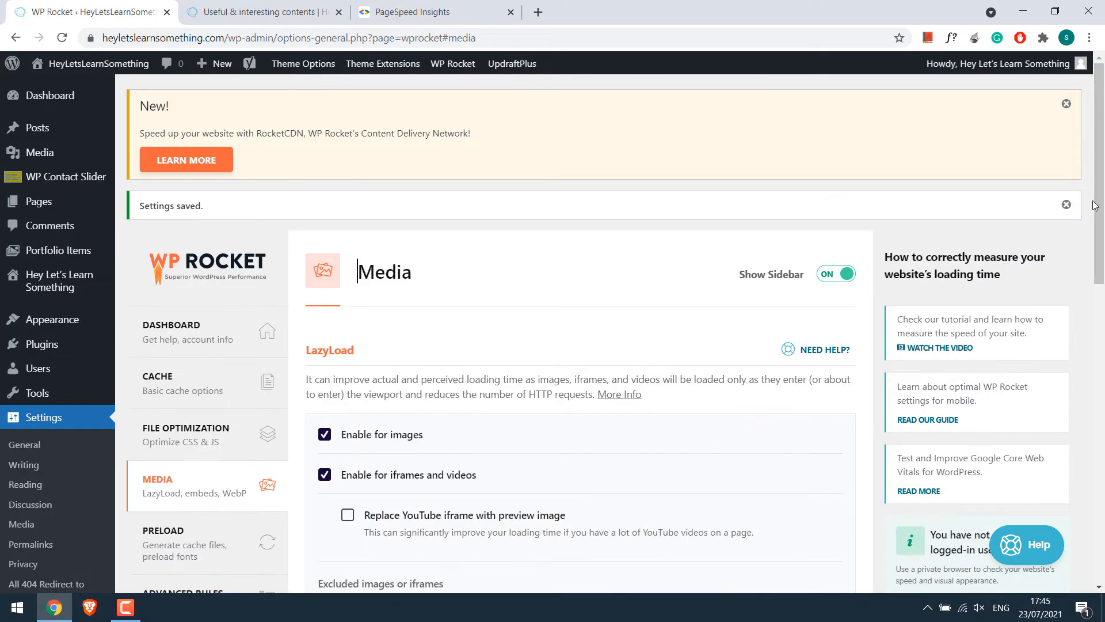
Review WP Rocket's Preload settings, including Preload Fonts, and the cache exclusion and purge options in Advanced Rules.
scroll(1101, 241, "down", 1)
scroll(1101, 241, "down", 4)
left_click(173, 242)
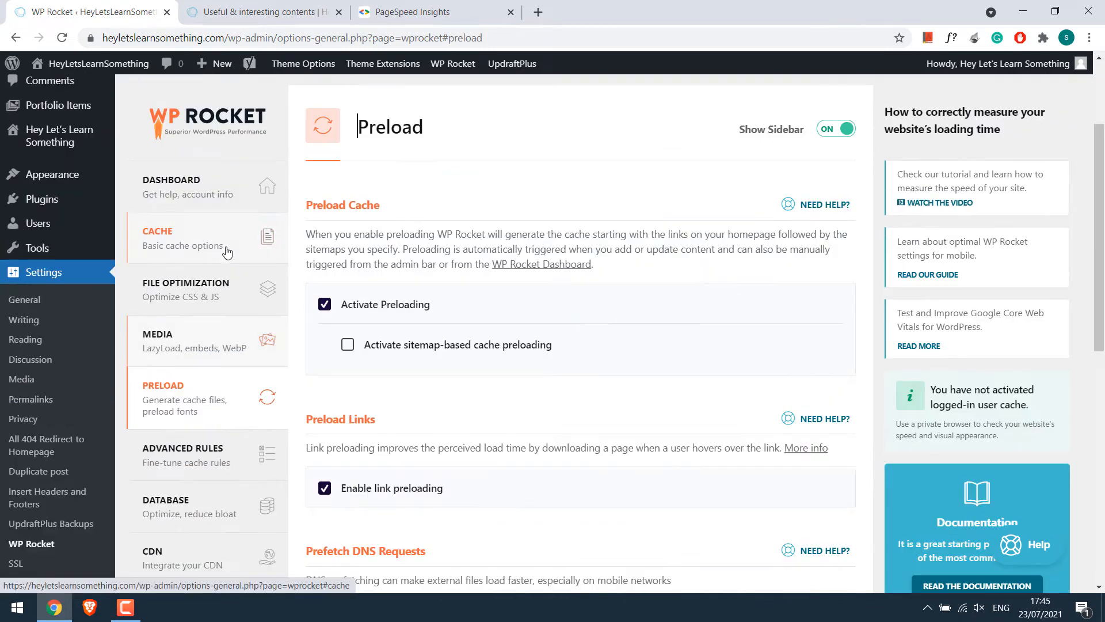
scroll(586, 428, "down", 8)
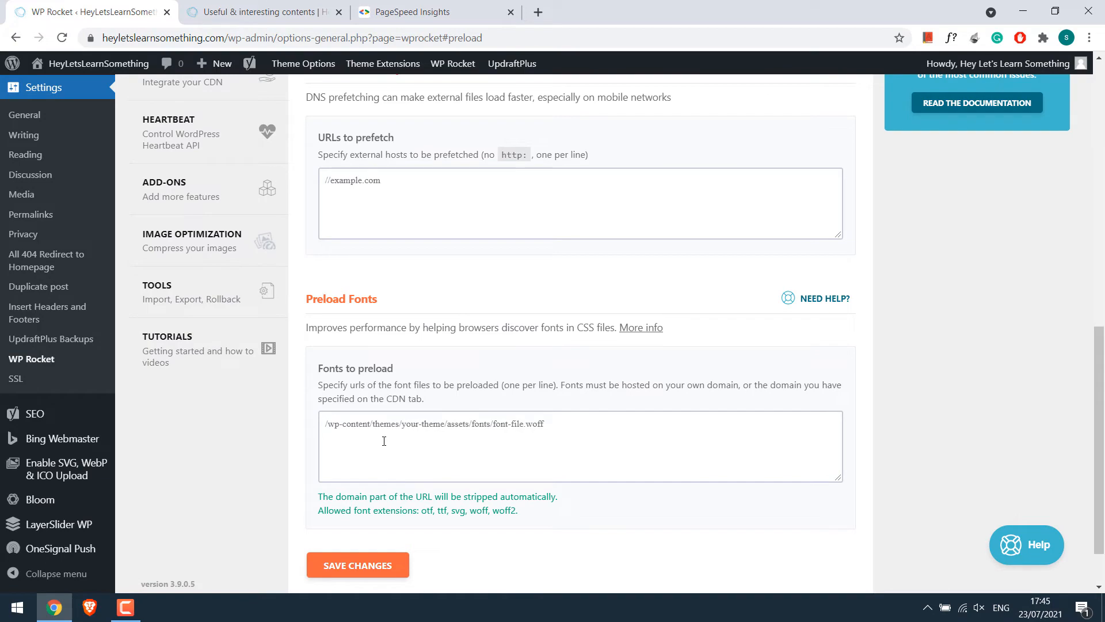
left_click(384, 441)
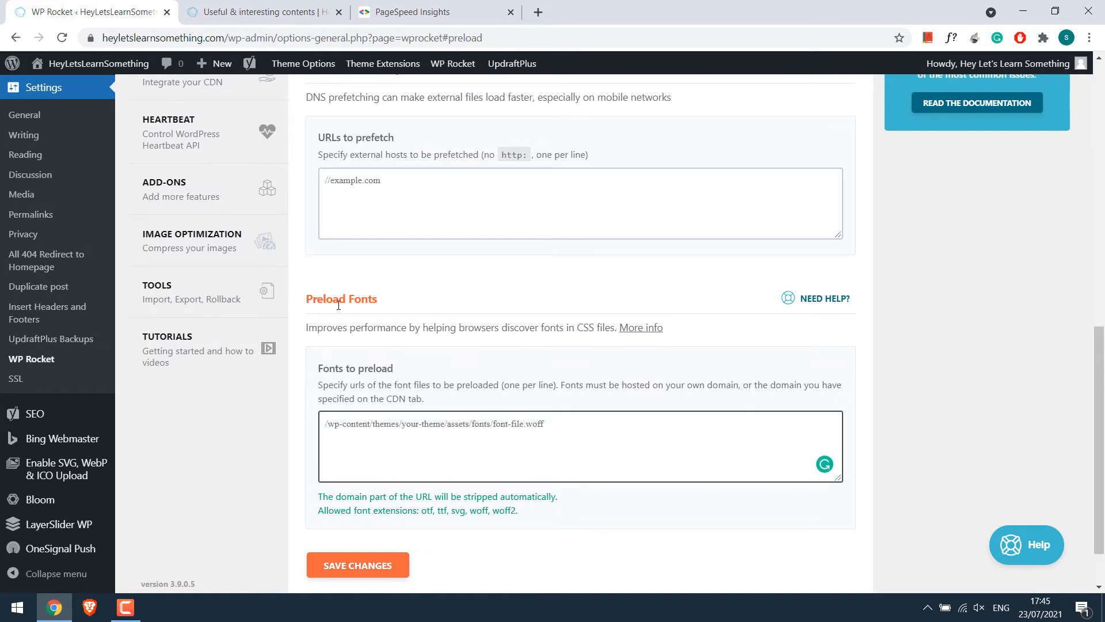
scroll(338, 305, "up", 3)
left_click(206, 132)
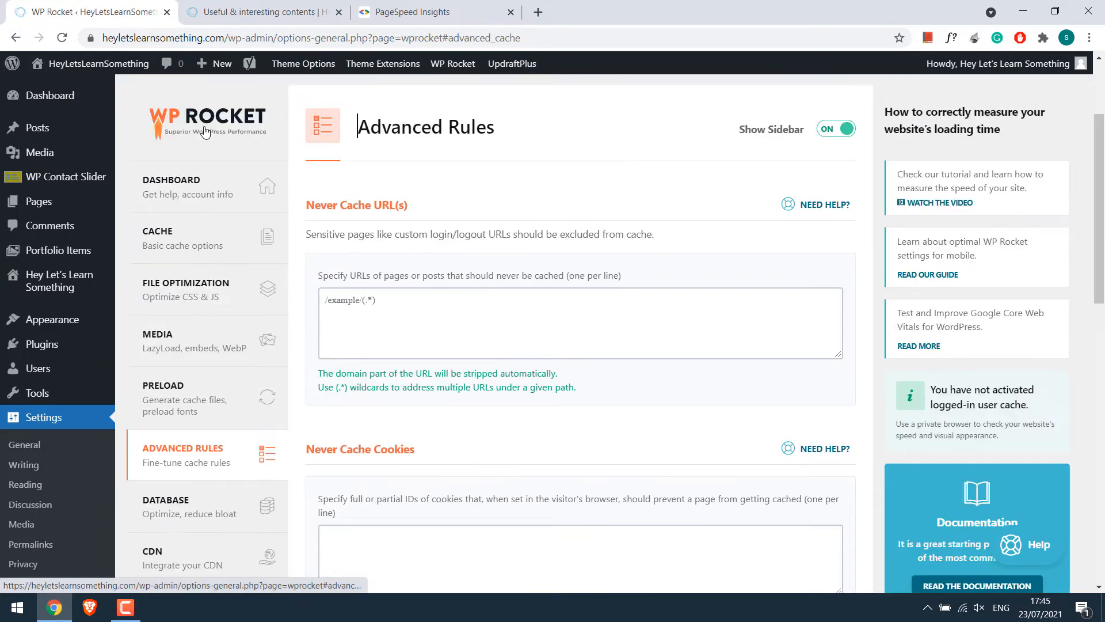
scroll(660, 273, "down", 10)
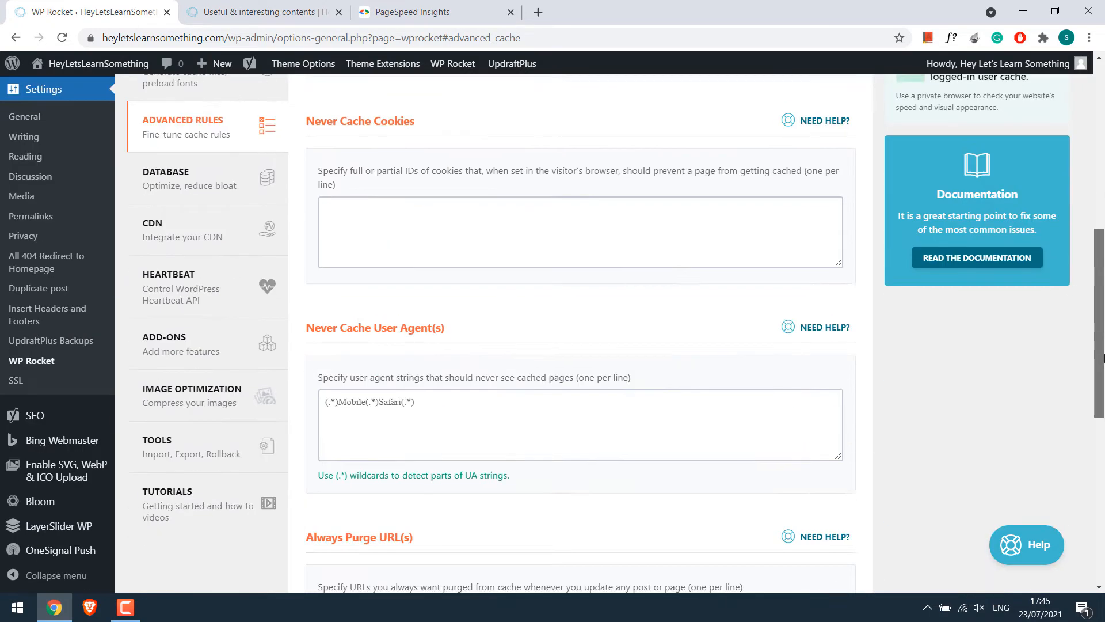
scroll(676, 295, "up", 1)
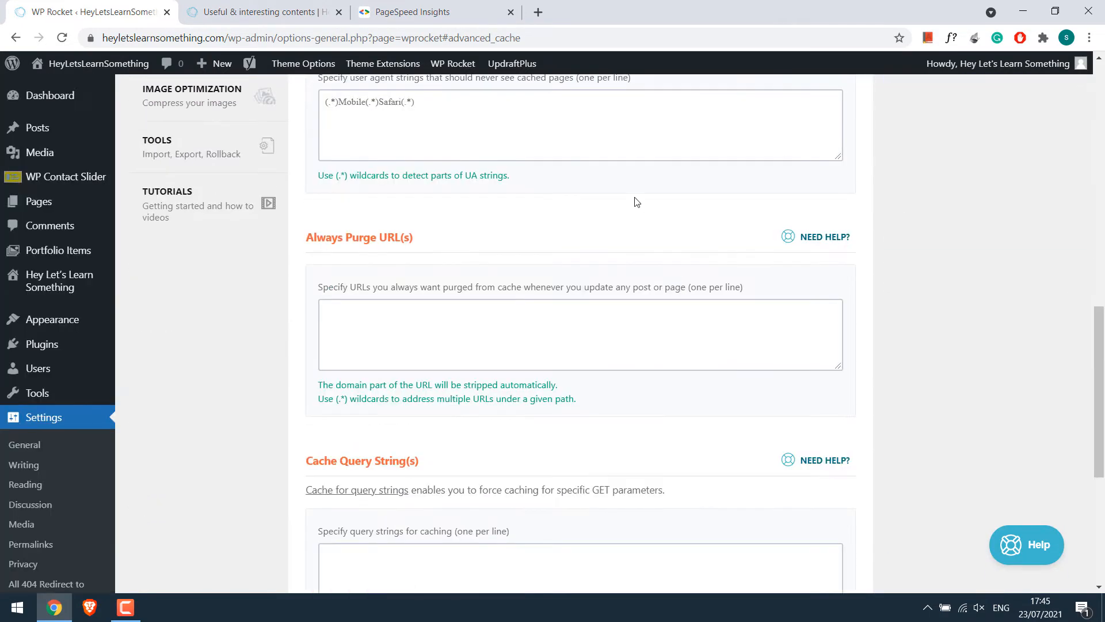
scroll(635, 235, "down", 4)
scroll(565, 298, "up", 10)
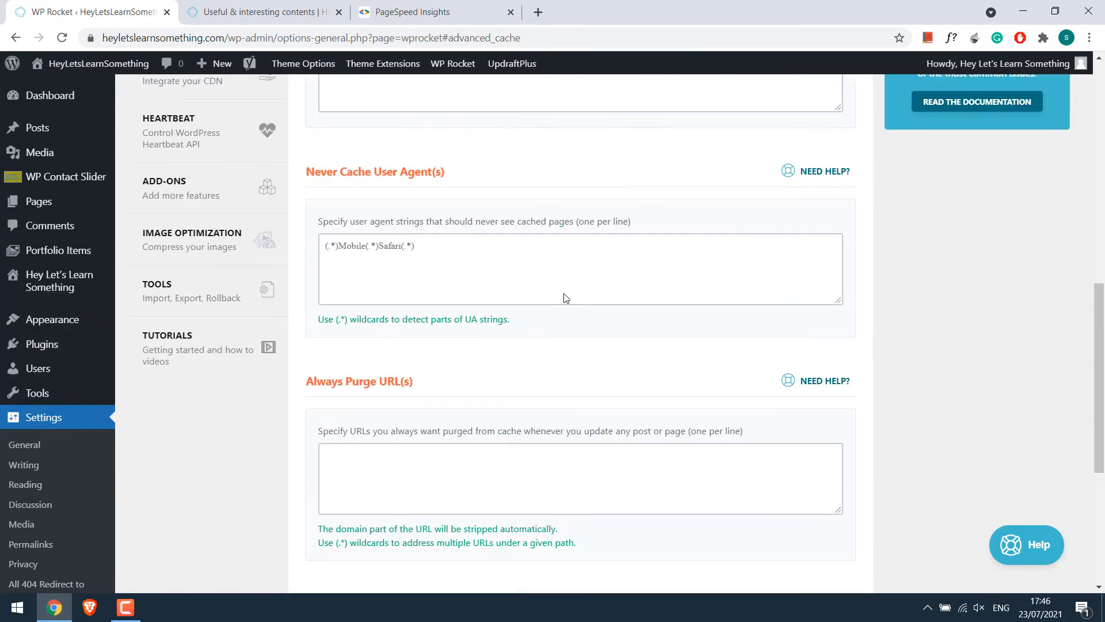
In the Database settings, select Revisions, Auto Drafts and Trashed Posts for Post Cleanup.
left_click(170, 244)
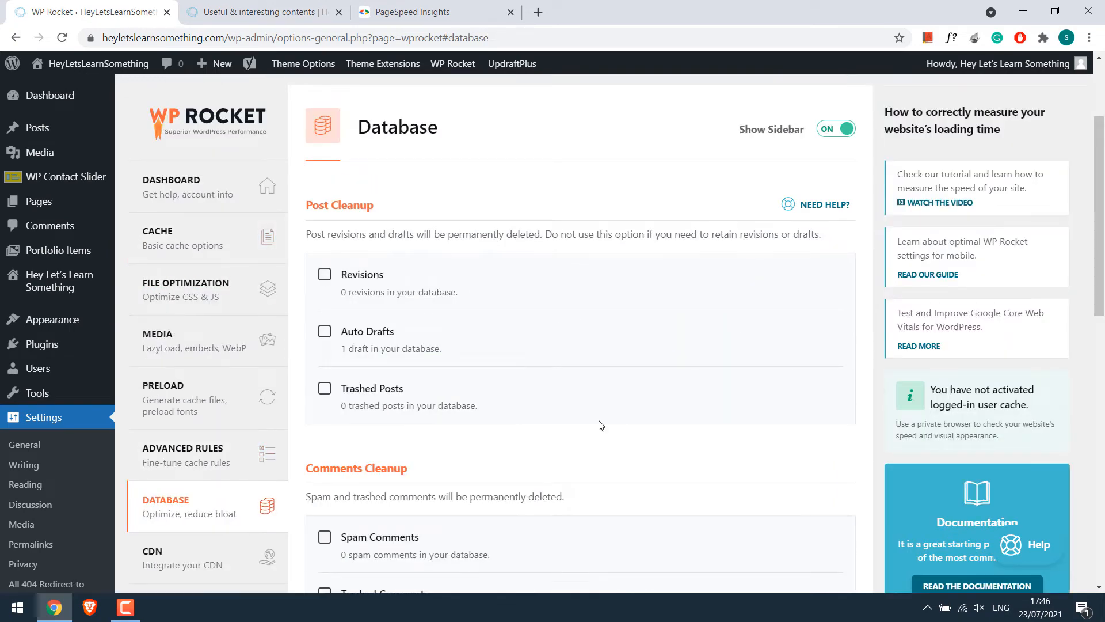
left_click(325, 274)
left_click(325, 331)
left_click(324, 388)
Select Spam Comments and Trashed Comments for Comments Cleanup, and Expired transients and All transients for Transients Cleanup.
scroll(325, 357, "down", 4)
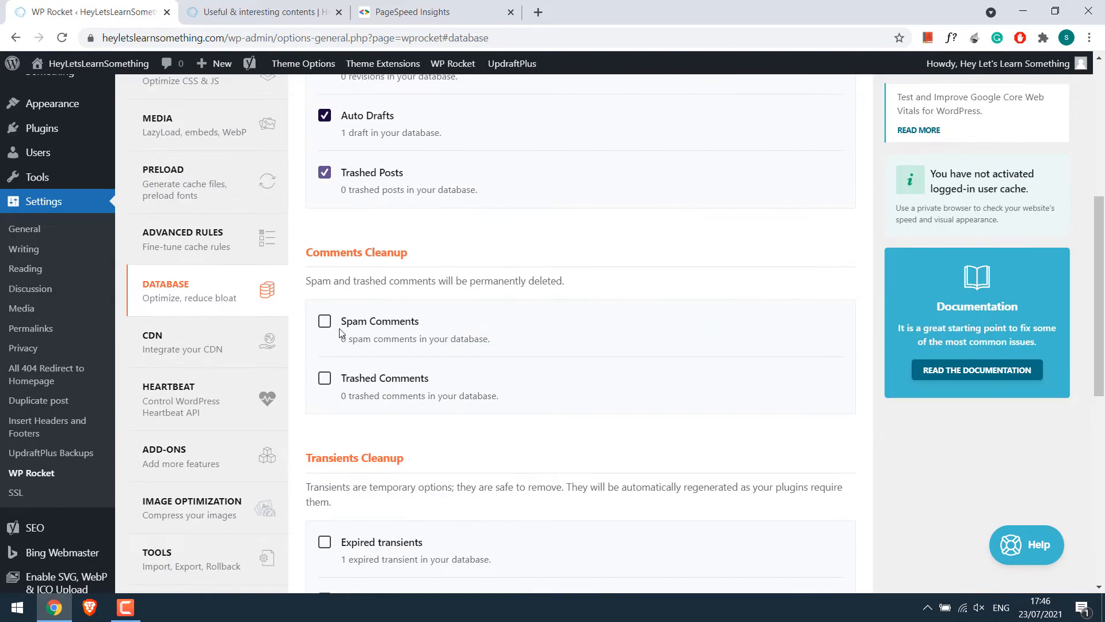
left_click(324, 322)
left_click(325, 375)
scroll(324, 345, "down", 4)
left_click(324, 326)
left_click(325, 383)
Select Optimize Tables, run the database optimization, and dismiss the RocketCDN and optimization notices.
scroll(517, 379, "down", 3)
left_click(323, 386)
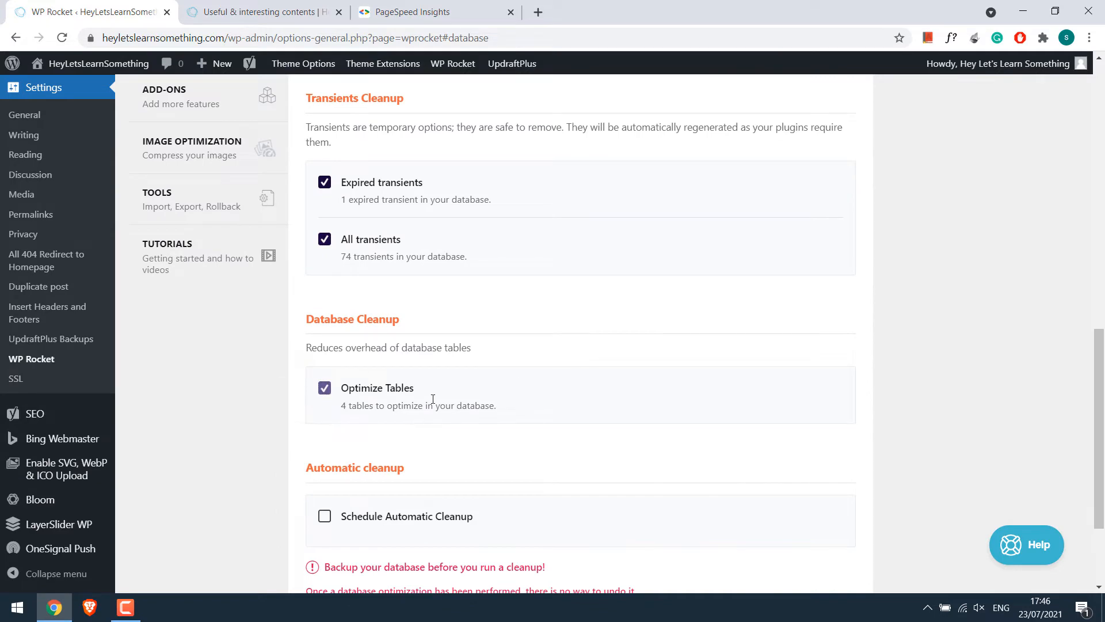
scroll(371, 354, "down", 3)
left_click(395, 482)
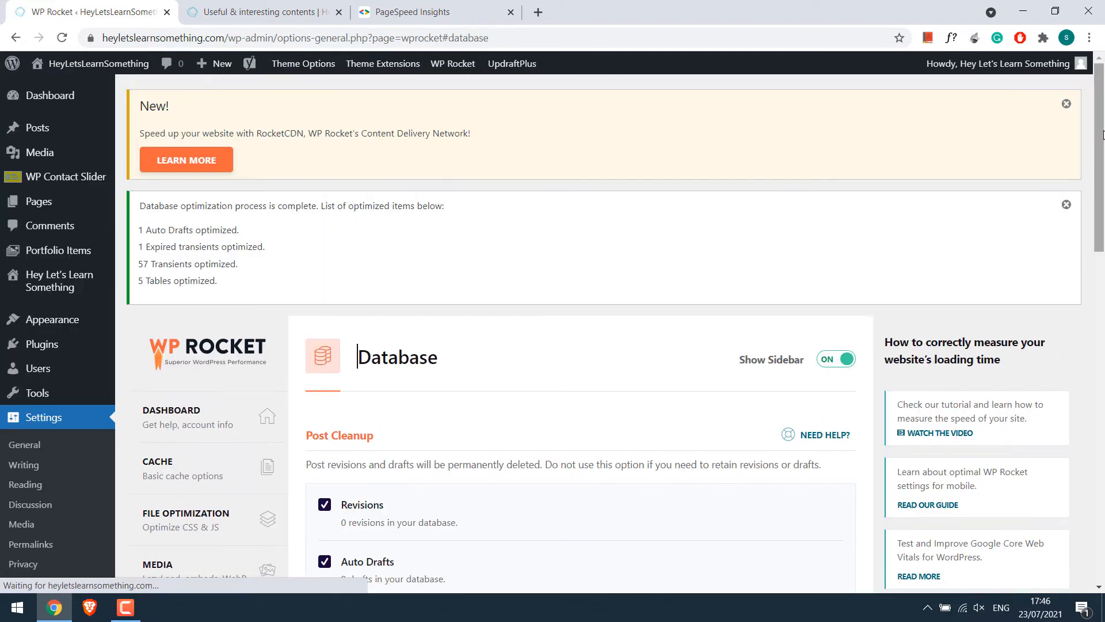
left_click(1067, 105)
left_click(1066, 104)
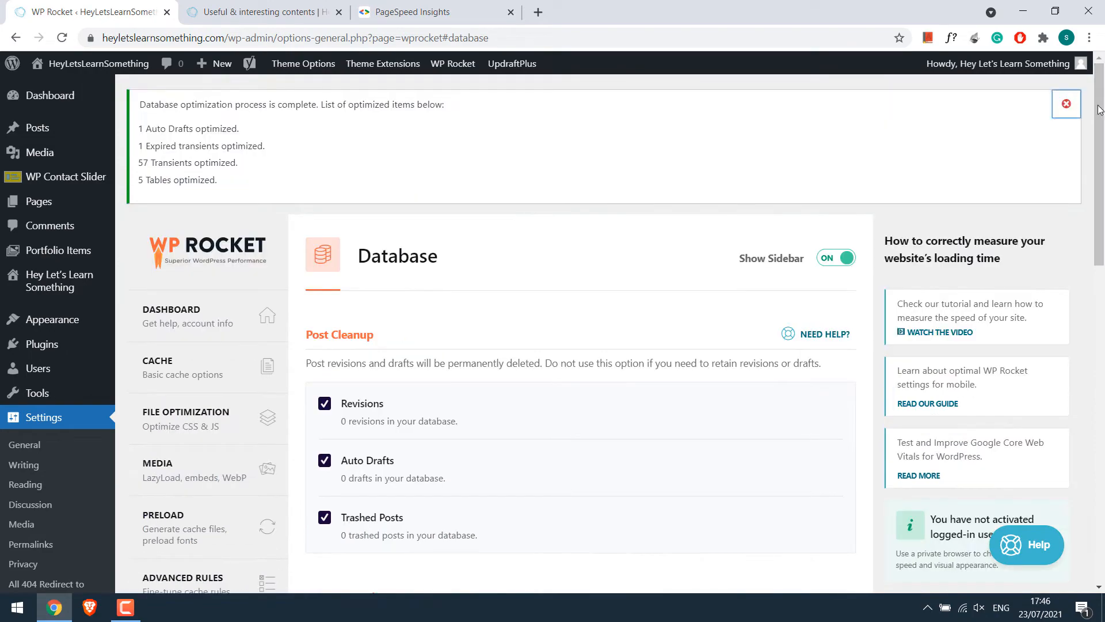
Review the CDN settings and the Heartbeat activity options for the backend, post editor and frontend.
left_click_drag(1101, 143, 1104, 273)
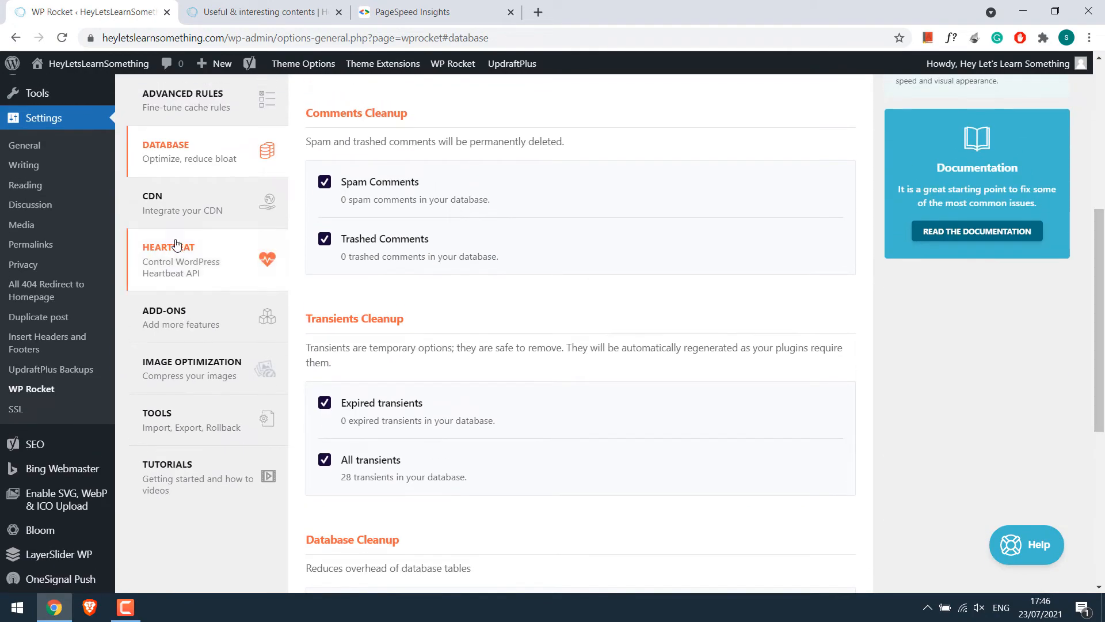
left_click(195, 210)
scroll(1065, 253, "down", 7)
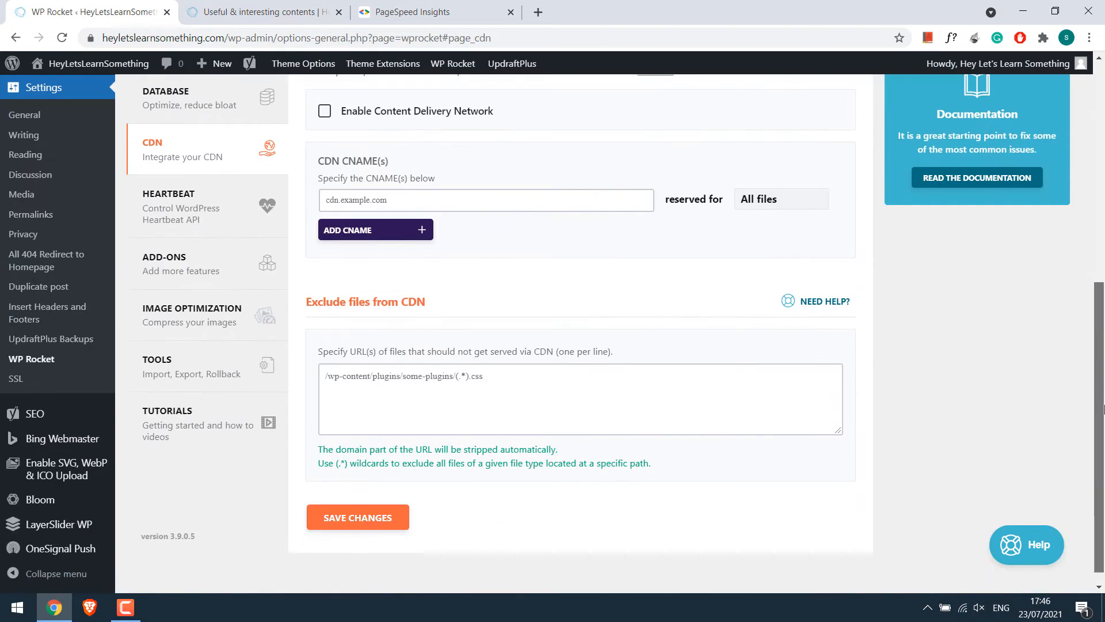
scroll(1065, 254, "up", 4)
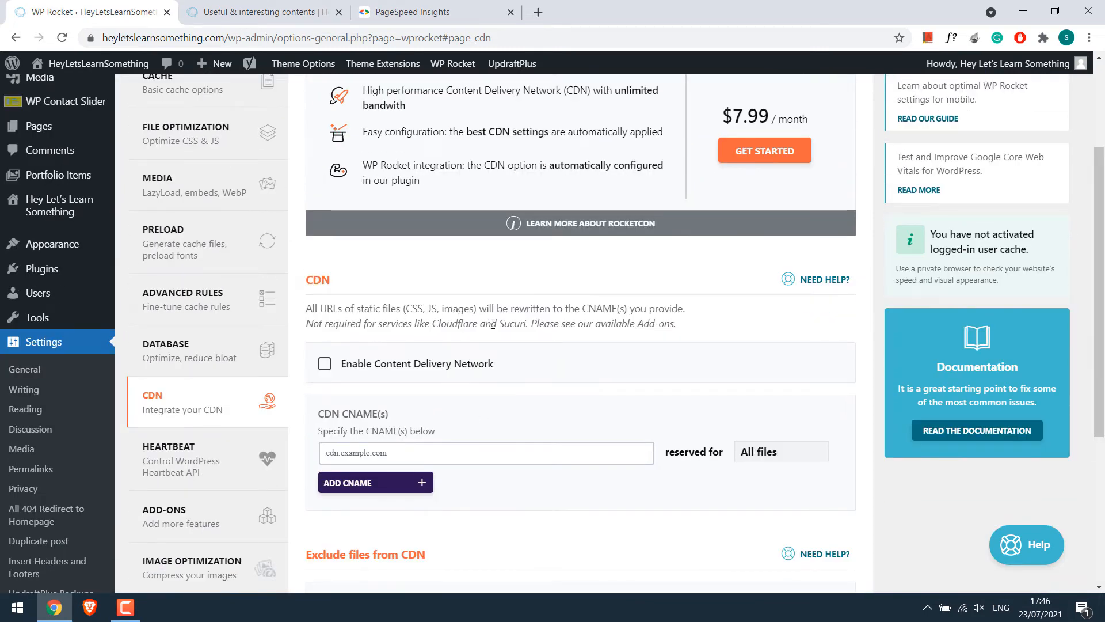
left_click(166, 460)
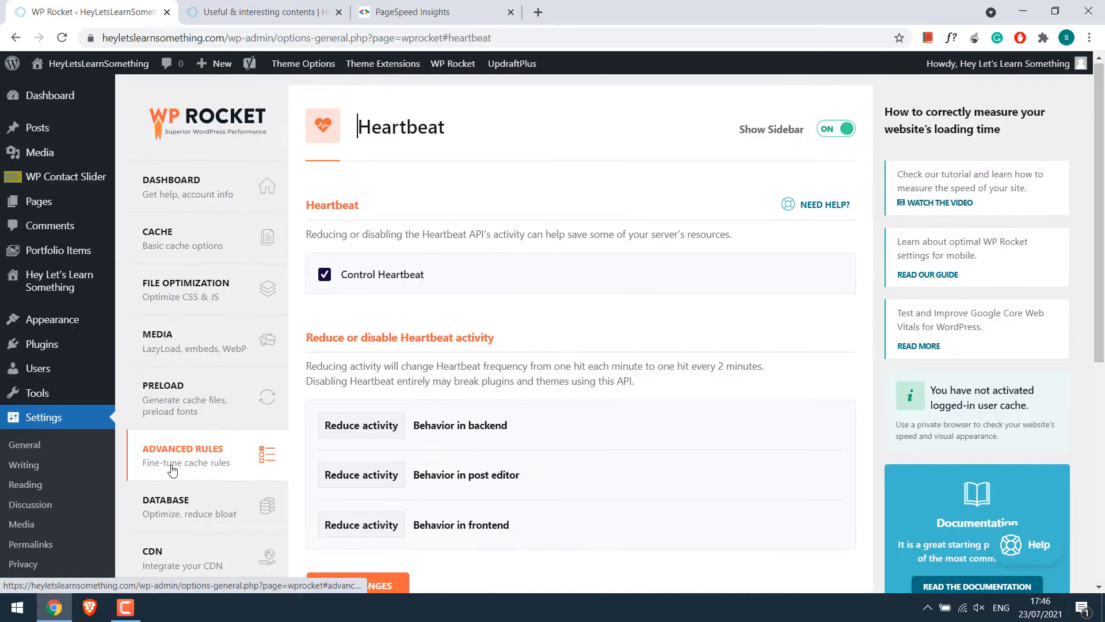
scroll(1104, 266, "down", 1)
scroll(1104, 266, "down", 1)
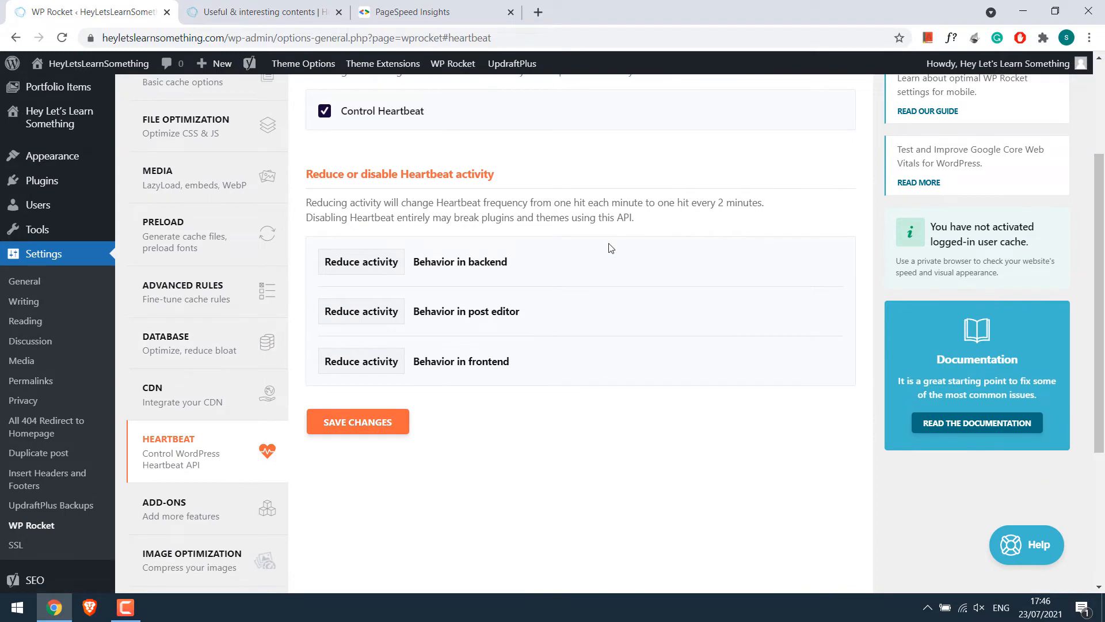
scroll(610, 247, "down", 3)
Review the available Rocket Add-ons and the Imagify offer in Image Optimization.
left_click(204, 292)
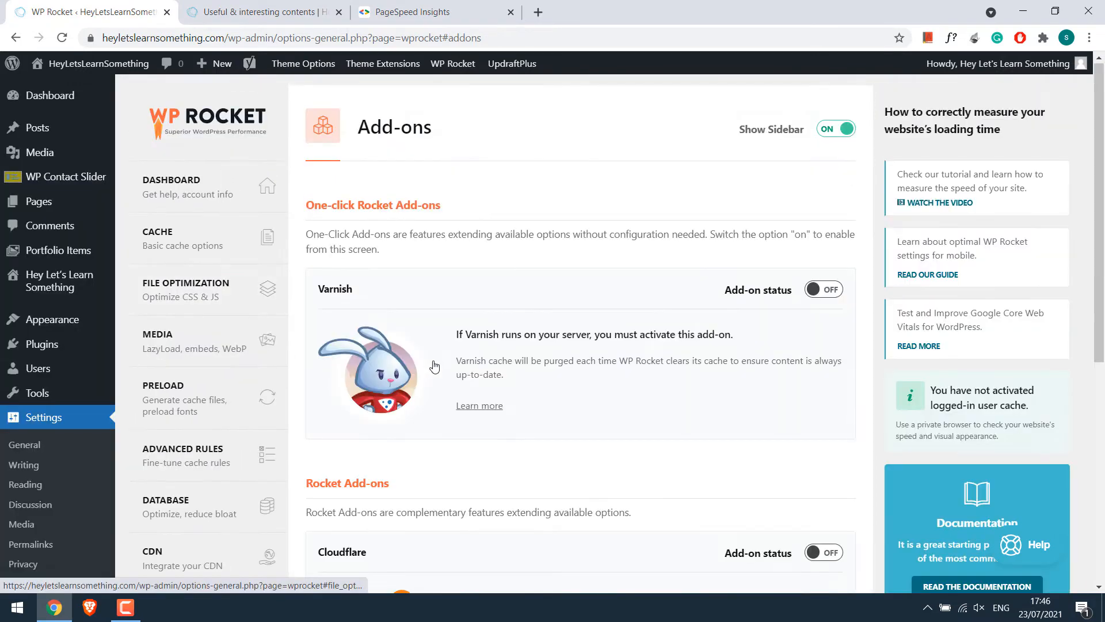
scroll(435, 366, "down", 5)
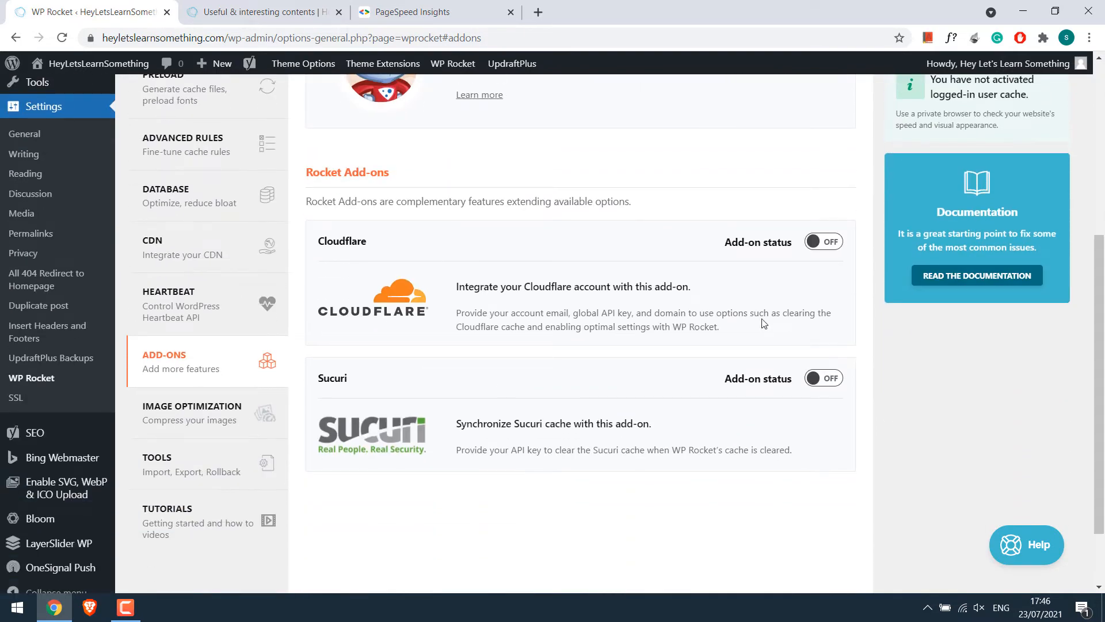
left_click(189, 415)
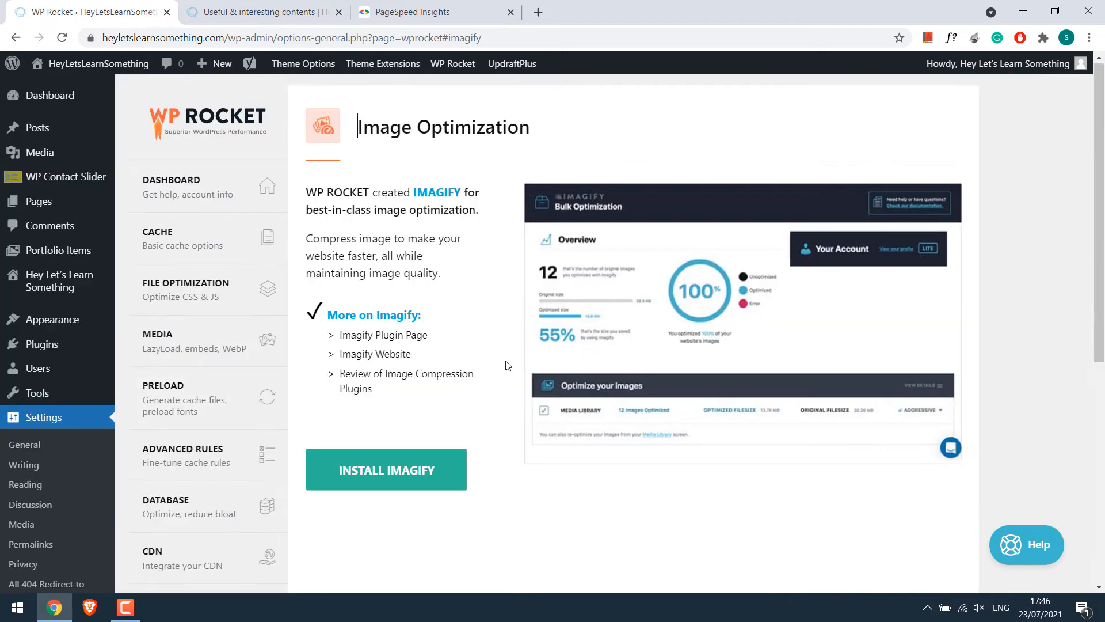
left_click_drag(1101, 244, 1104, 455)
Export the WP Rocket settings as a downloaded backup file from the Tools section.
left_click(184, 419)
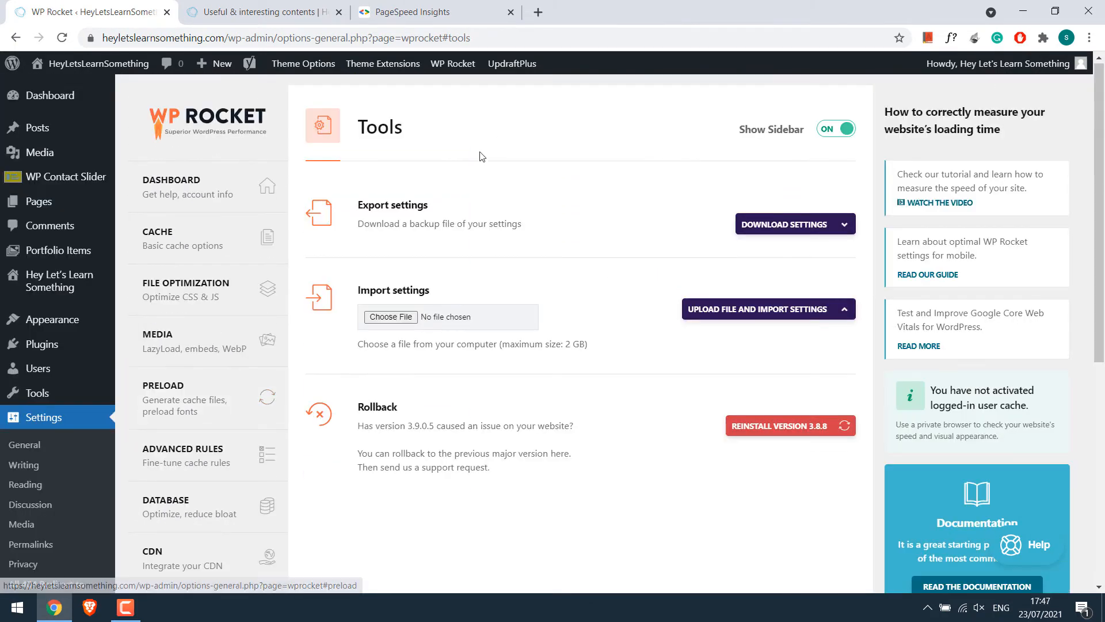
left_click(761, 224)
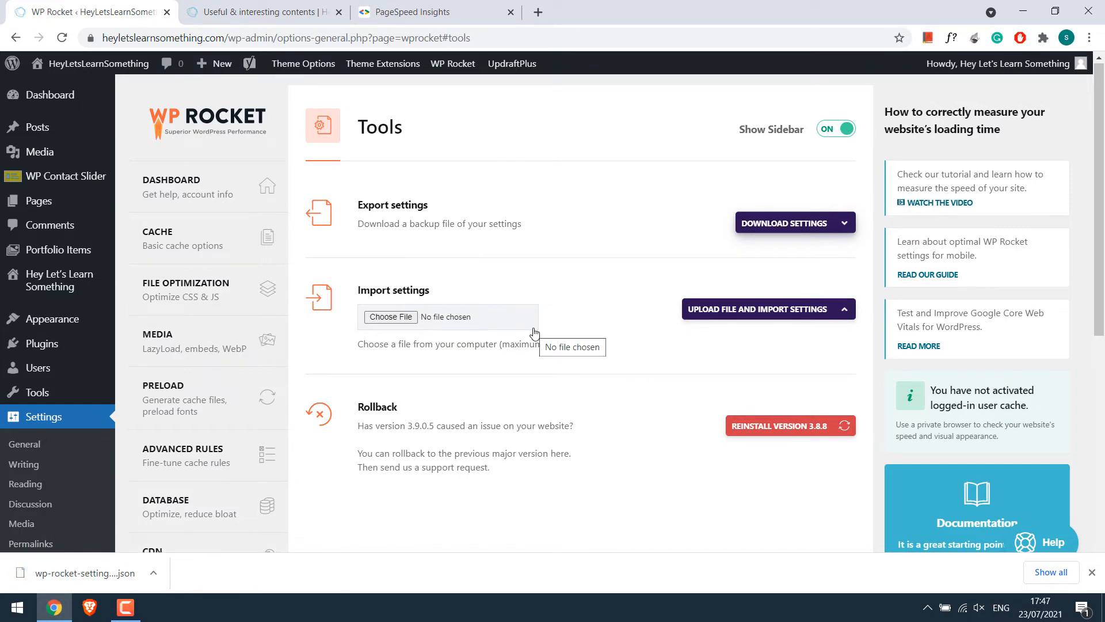
left_click(384, 316)
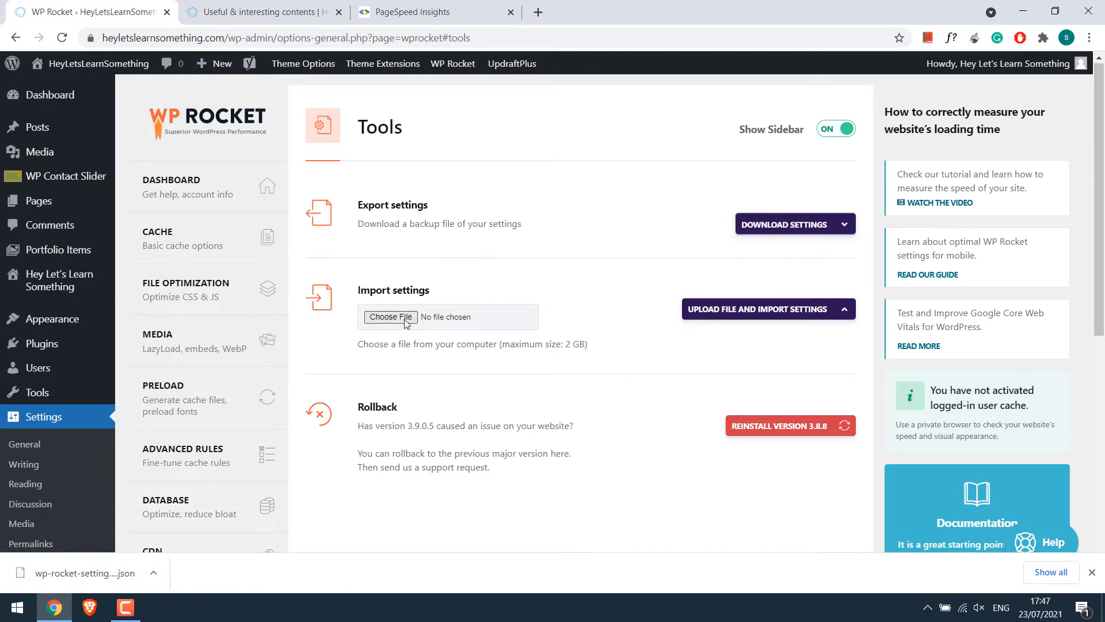
Review the import and rollback options in Tools and look through the WP Rocket video tutorials.
left_click(859, 12)
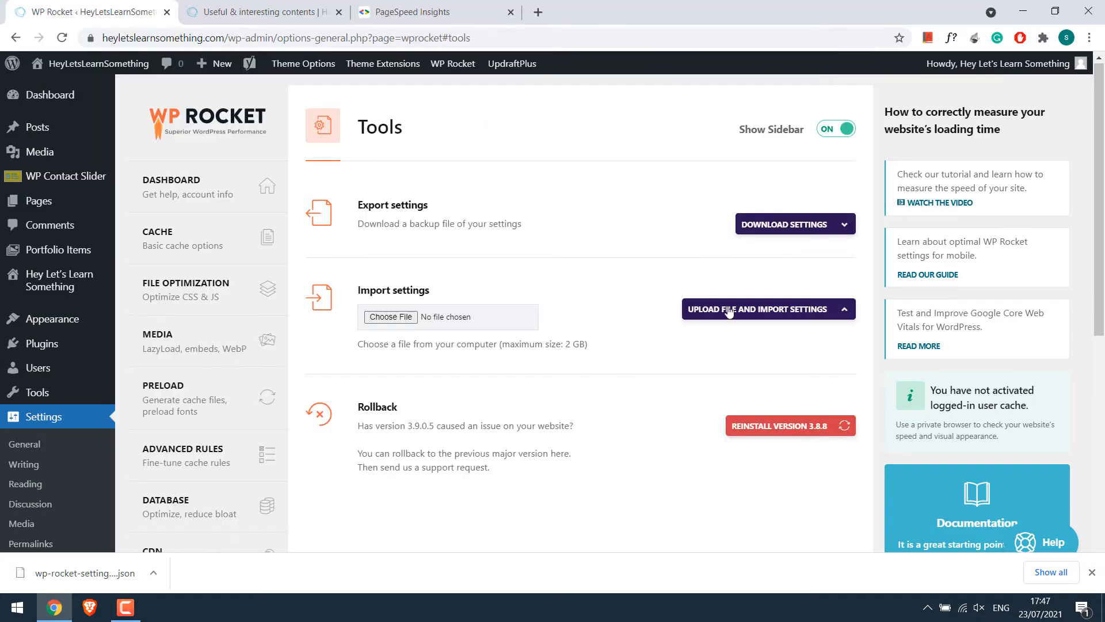
scroll(239, 507, "down", 10)
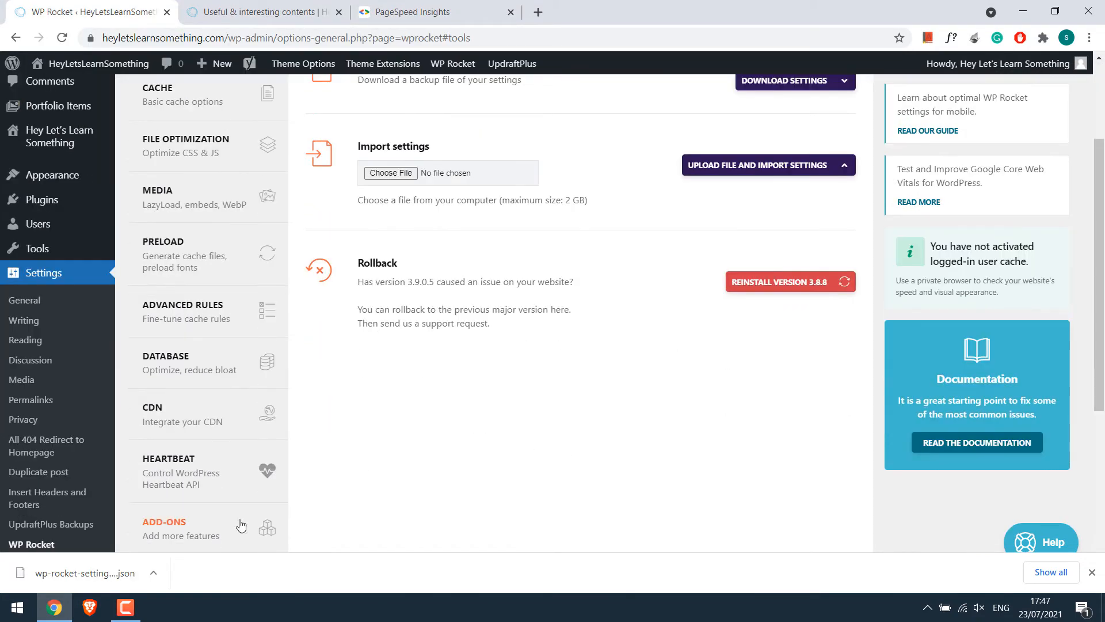
left_click(221, 476)
scroll(238, 478, "down", 2)
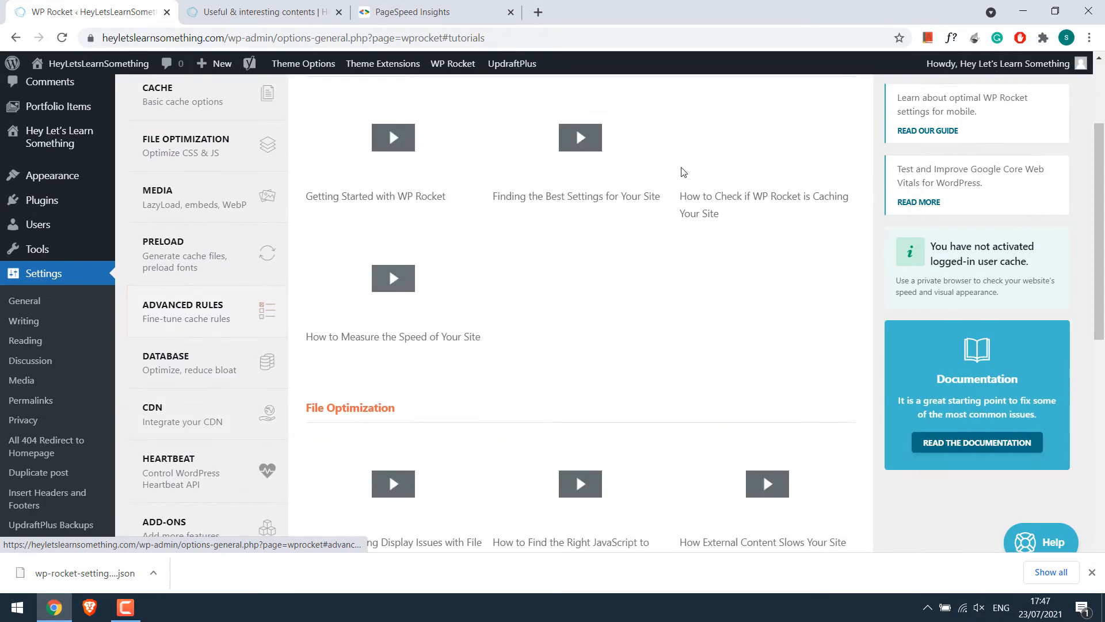
left_click_drag(1102, 251, 1100, 493)
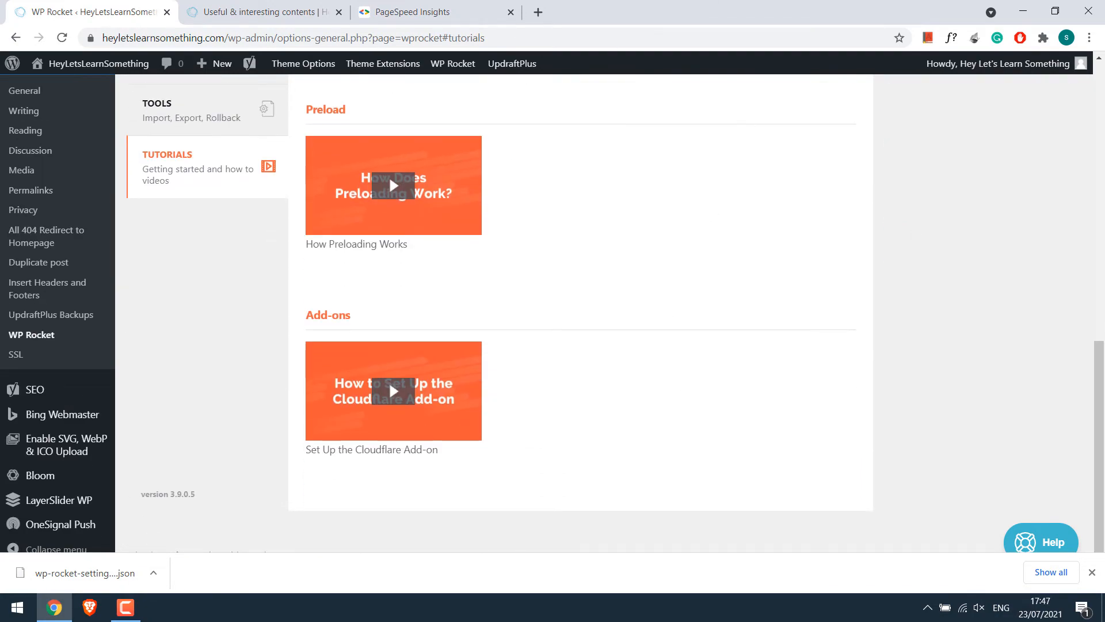
left_click_drag(1103, 419, 1104, 24)
Clear all cached files from the WP Rocket dashboard's quick actions.
left_click(210, 223)
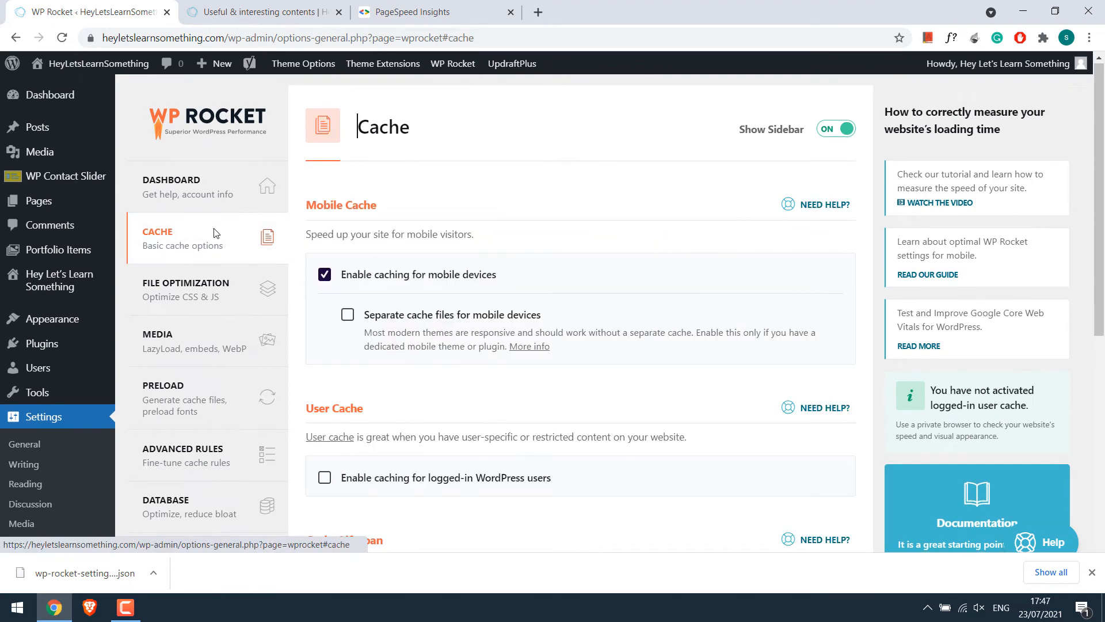
left_click(173, 181)
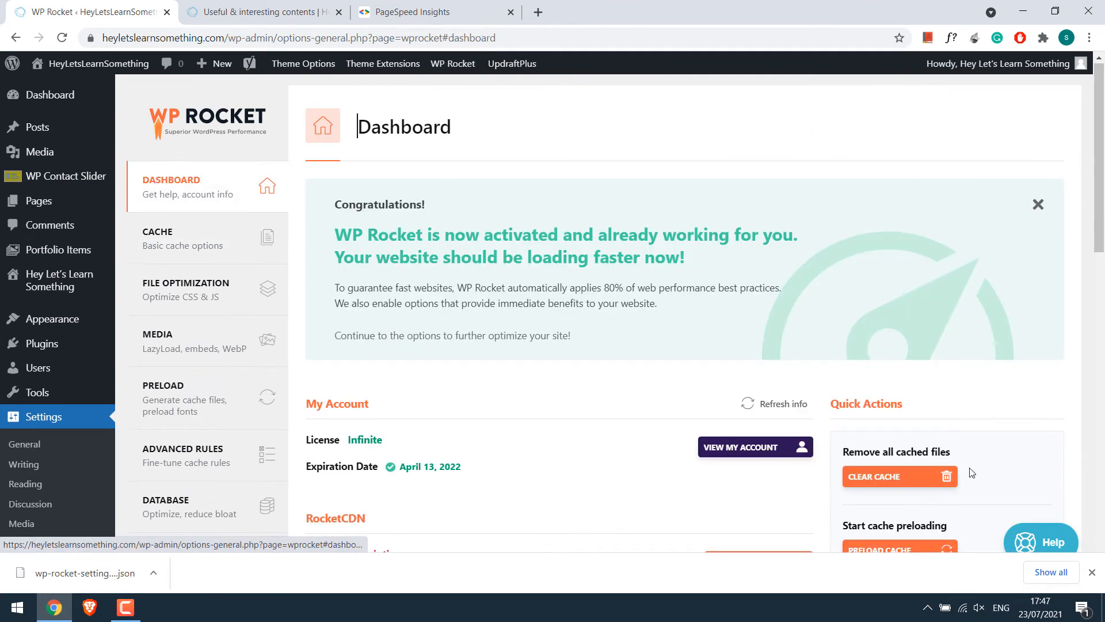
scroll(966, 245, "down", 1)
left_click(874, 409)
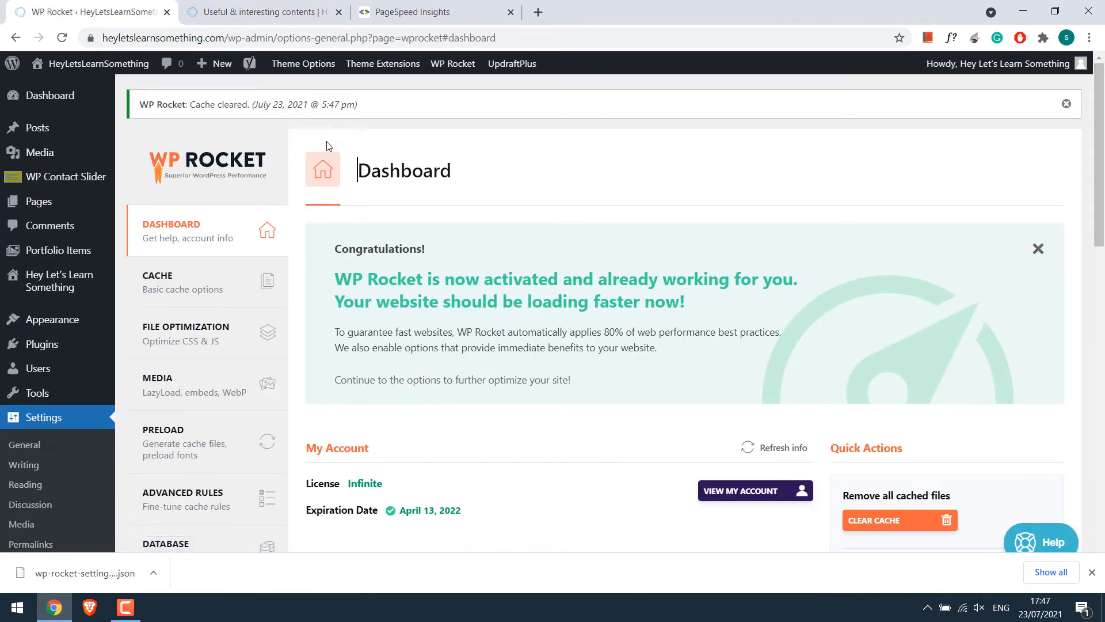
Search Google for "google page speed" in a new browser tab and open PageSpeed Insights.
left_click(426, 11)
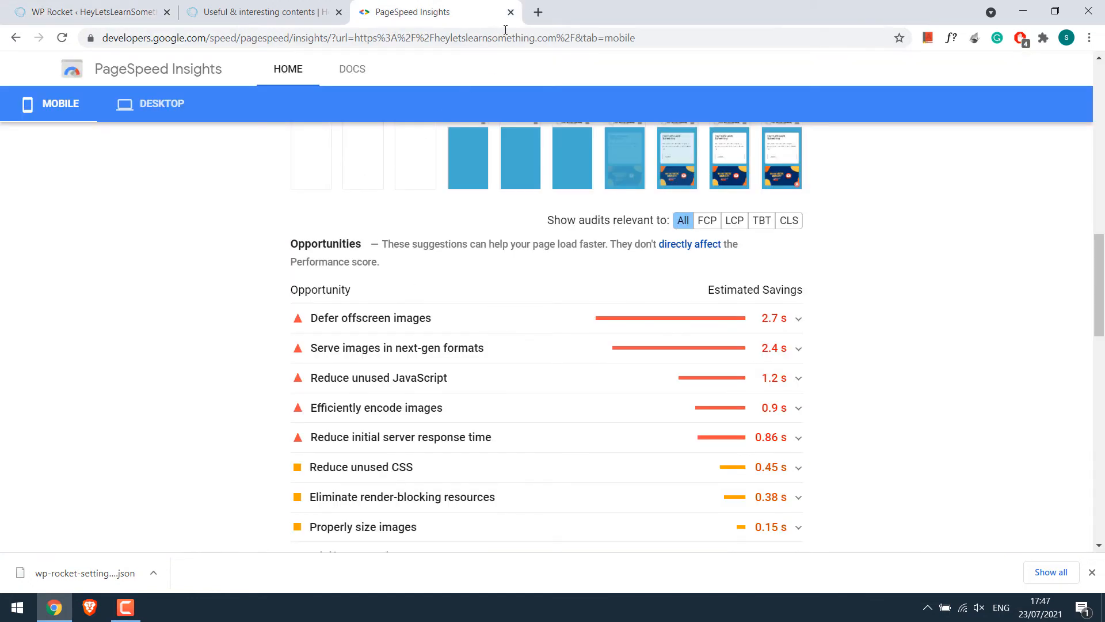
left_click(537, 12)
type("google p")
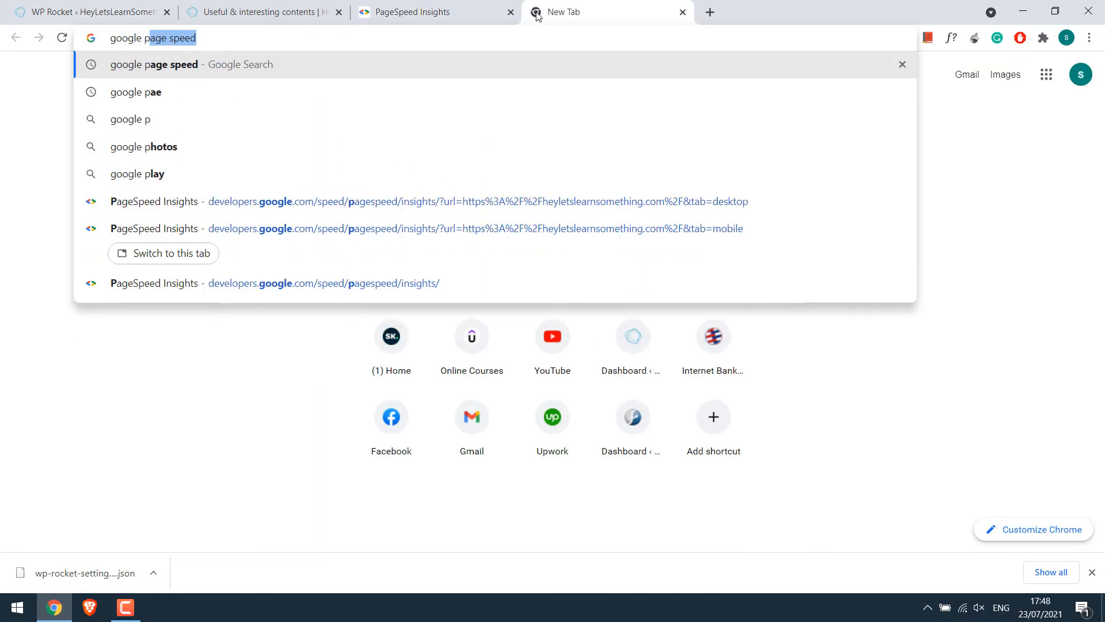
key("Return")
left_click(277, 212)
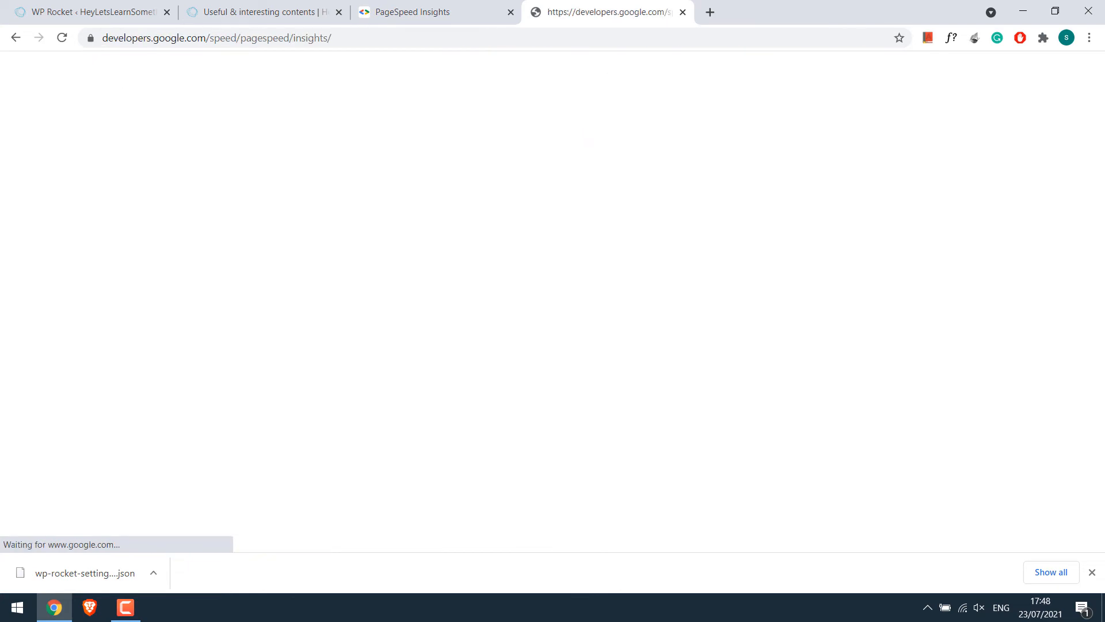
left_click(282, 12)
left_click(286, 37)
key("ctrl+c")
left_click(583, 12)
left_click(478, 183)
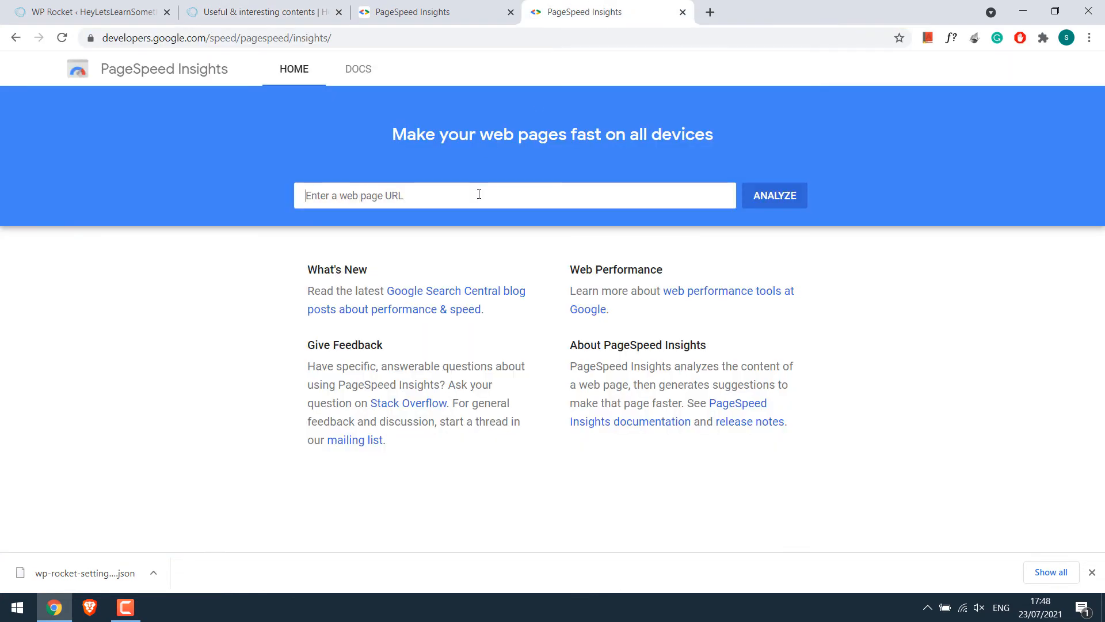
key("ctrl+v")
left_click(754, 198)
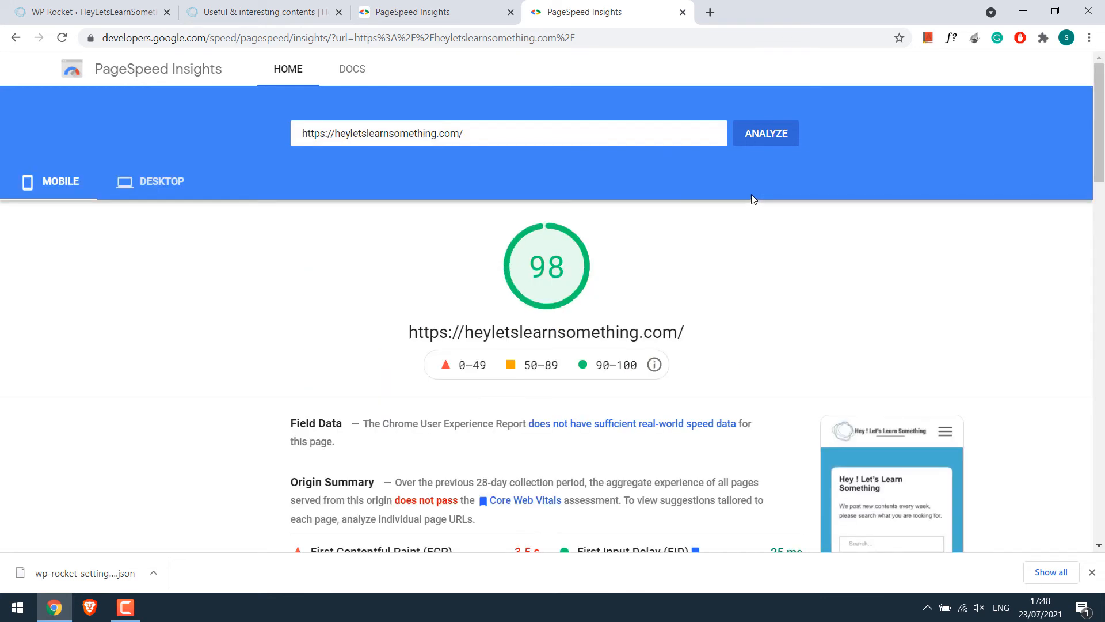
Examine the new report's score and improvement opportunities for mobile, and check its desktop result.
scroll(1055, 214, "down", 20)
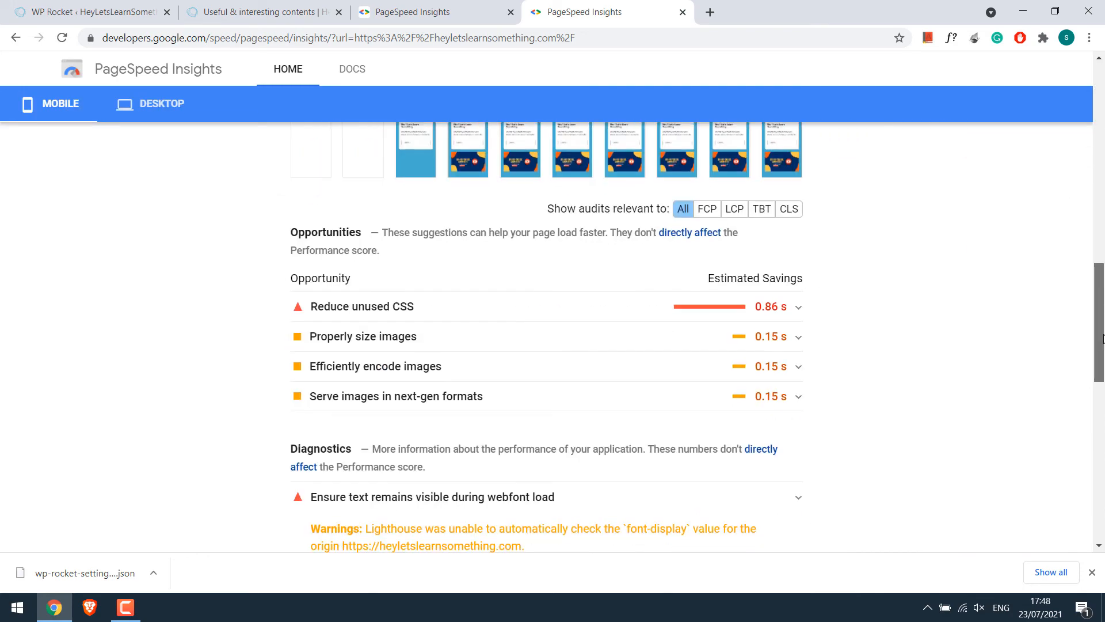
scroll(1080, 190, "up", 20)
scroll(1080, 190, "up", 4)
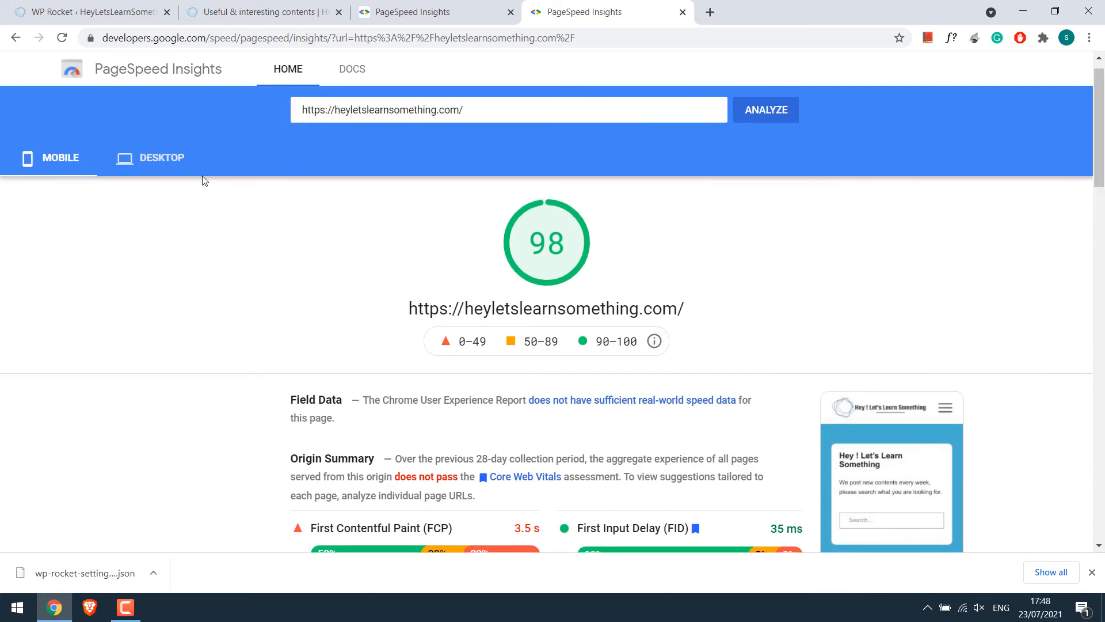
left_click(167, 159)
mouse_move(1101, 194)
left_mouse_down()
mouse_move(1101, 510)
mouse_move(1101, 175)
left_mouse_up()
left_click(83, 184)
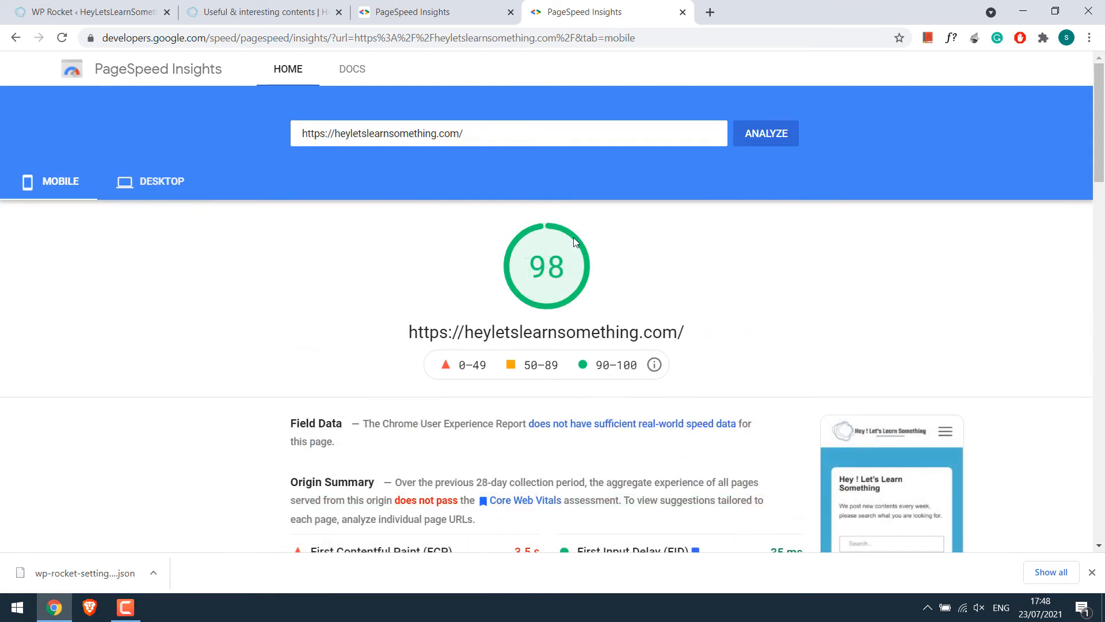
Compare the mobile and desktop scores of the earlier PageSpeed report with those of the new report.
left_click(443, 4)
left_click_drag(1103, 282, 1099, 110)
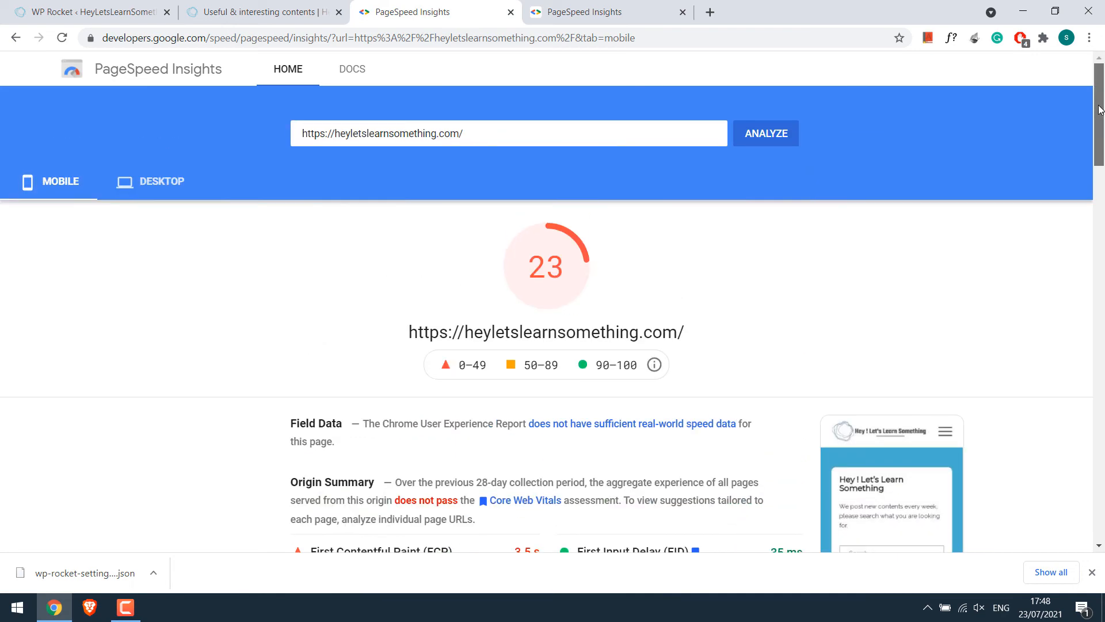
left_click(179, 194)
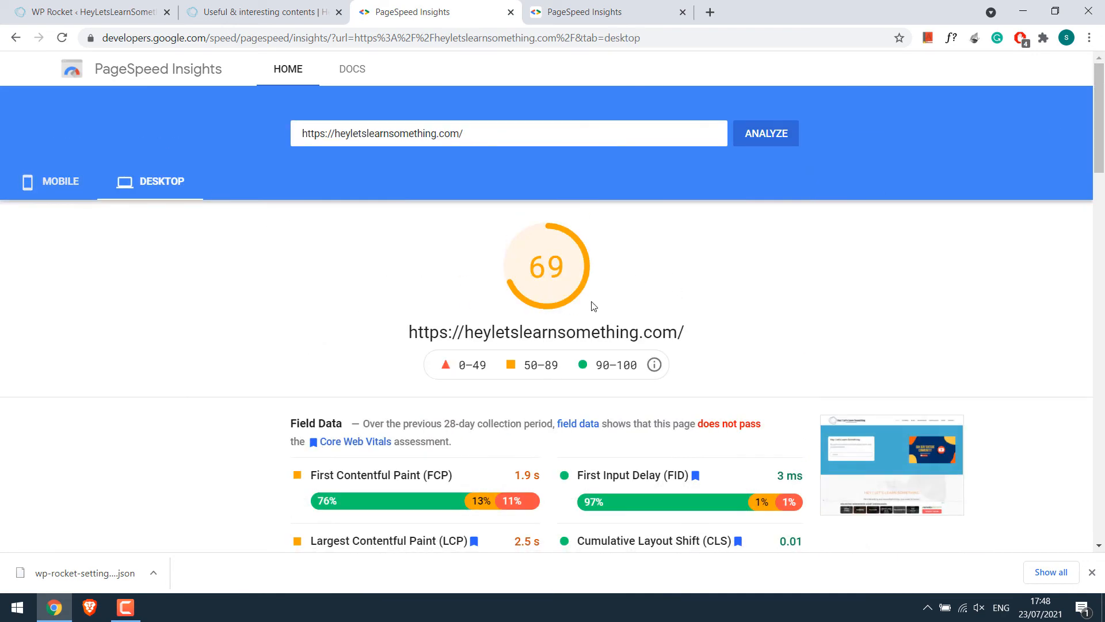
left_click(600, 4)
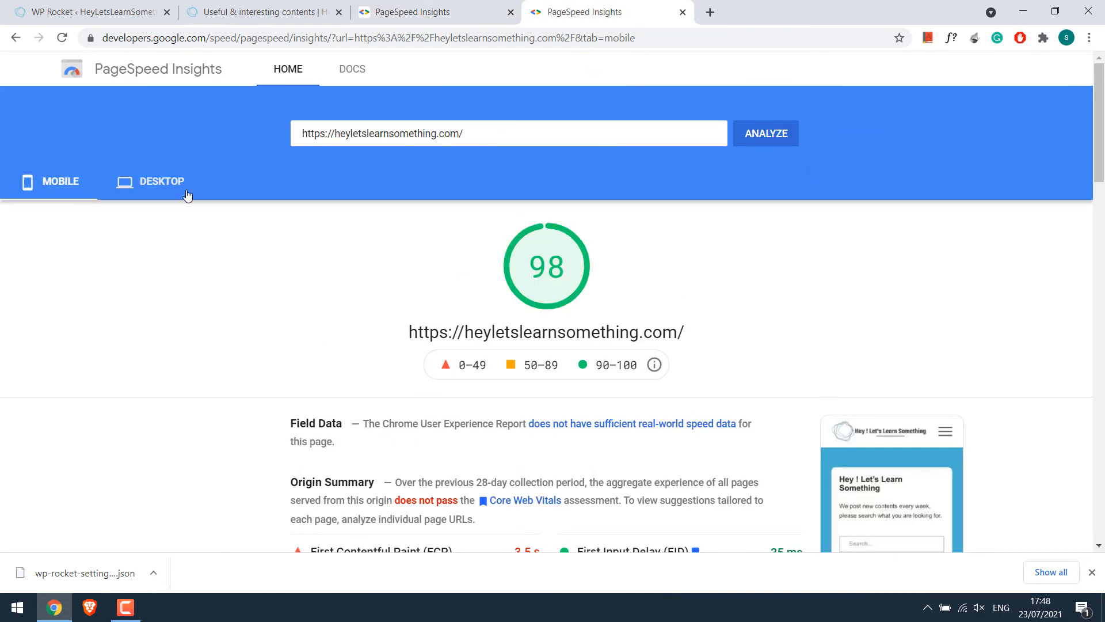
left_click(167, 183)
left_click(49, 185)
left_click(152, 182)
Load heyletslearnsomething.com in a new tab using the analyzed URL and look through the homepage.
triple_click(348, 126)
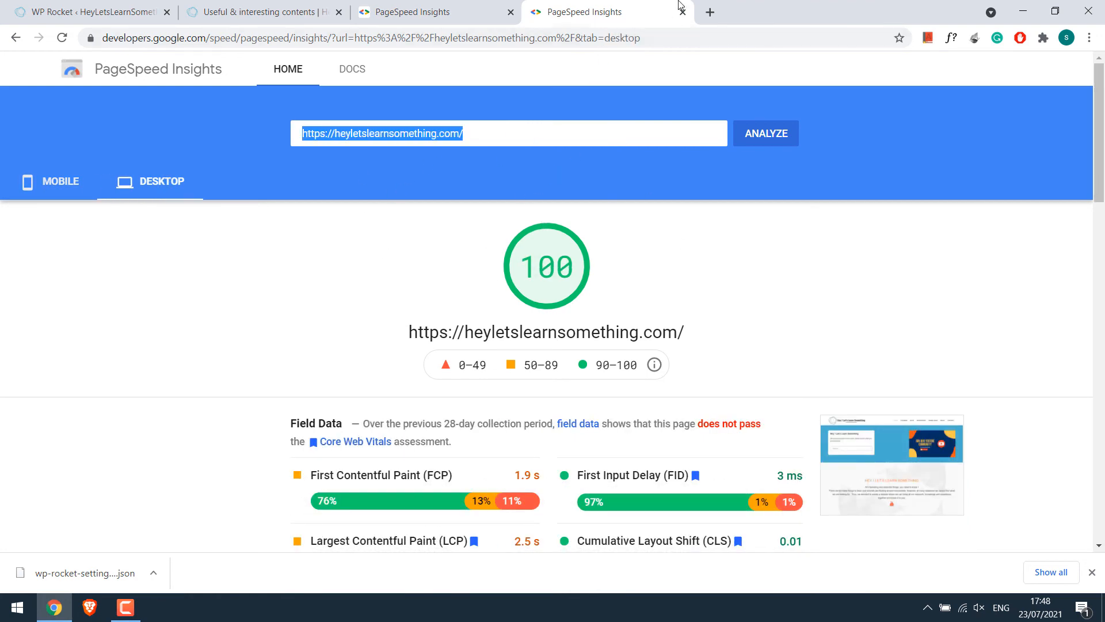
left_click(710, 11)
key("ctrl+v")
key("Return")
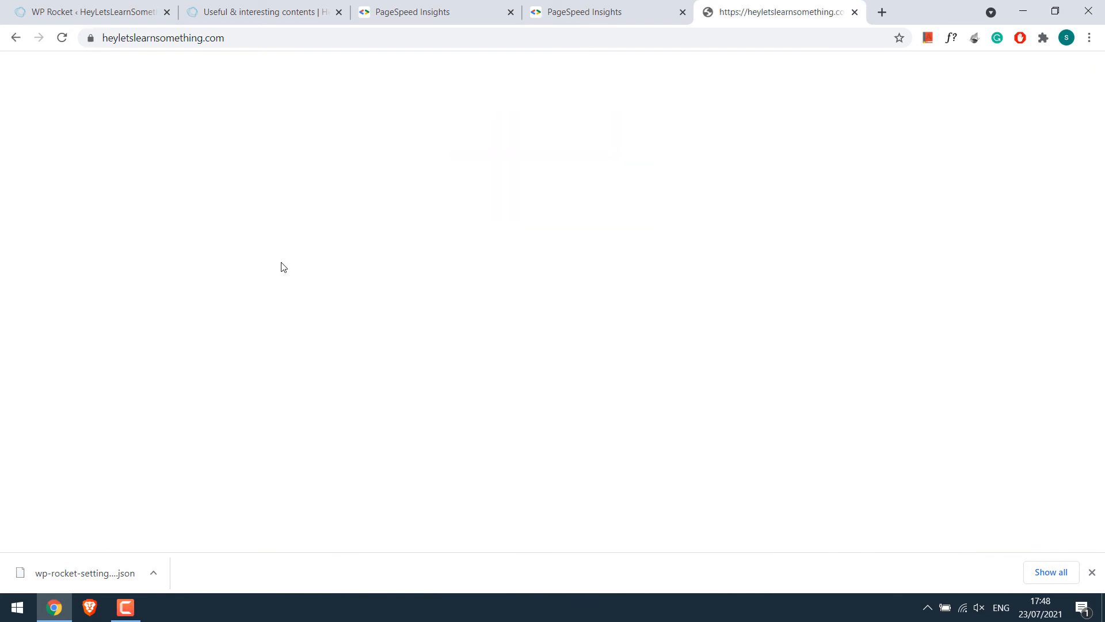
scroll(629, 277, "down", 10)
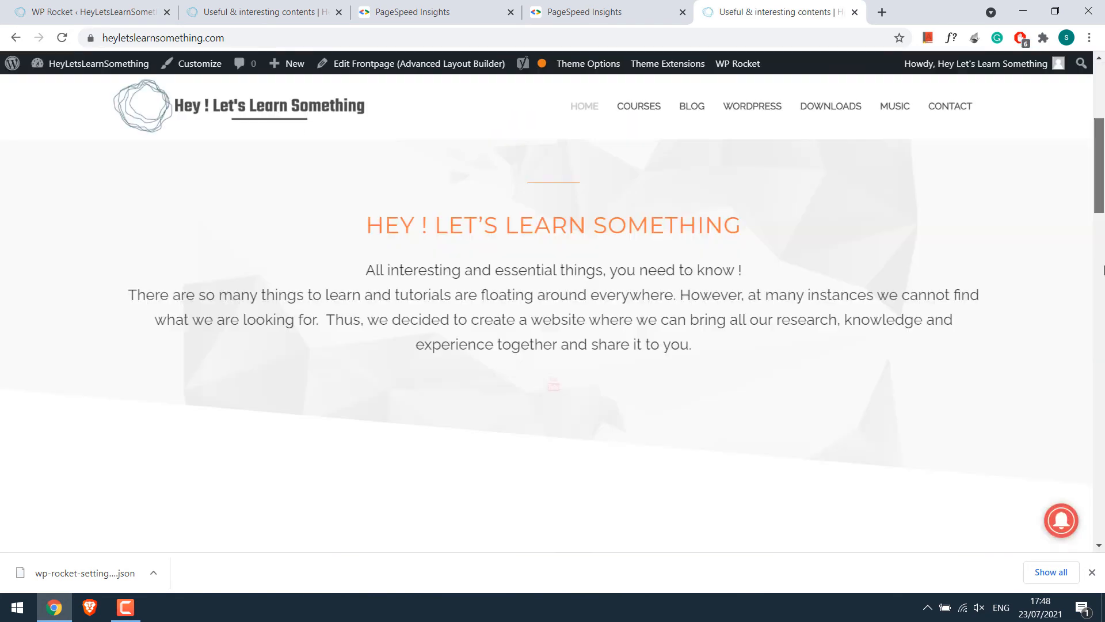
scroll(690, 128, "down", 10)
scroll(691, 129, "up", 20)
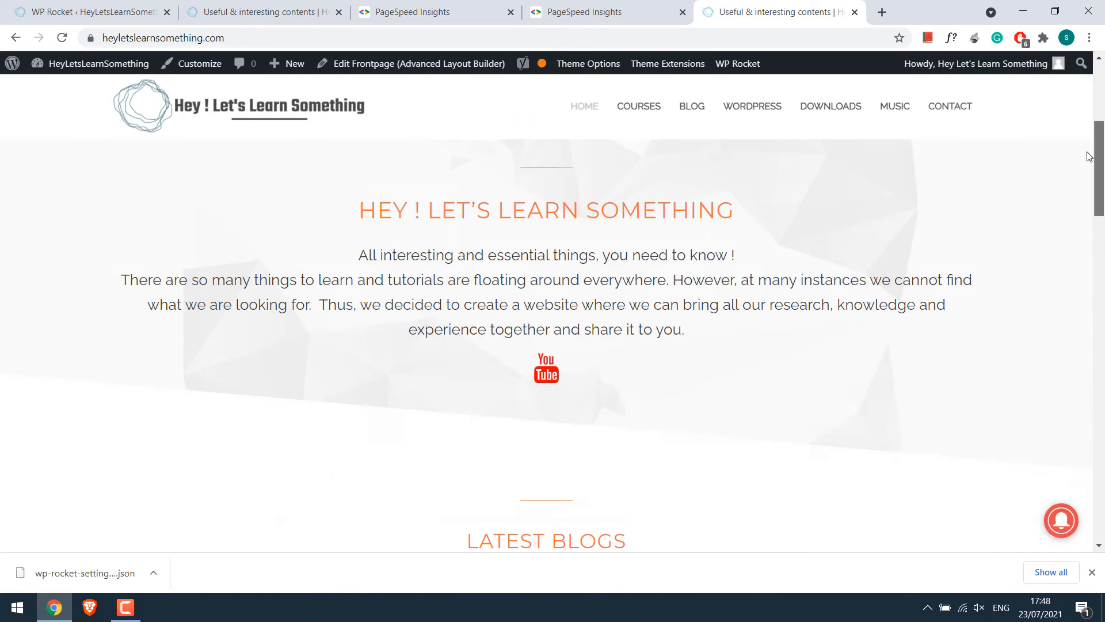
Check how the Courses page, the Blog page and the "Publishing failed" post load, and return to the new PageSpeed report.
left_click(645, 109)
scroll(704, 114, "down", 14)
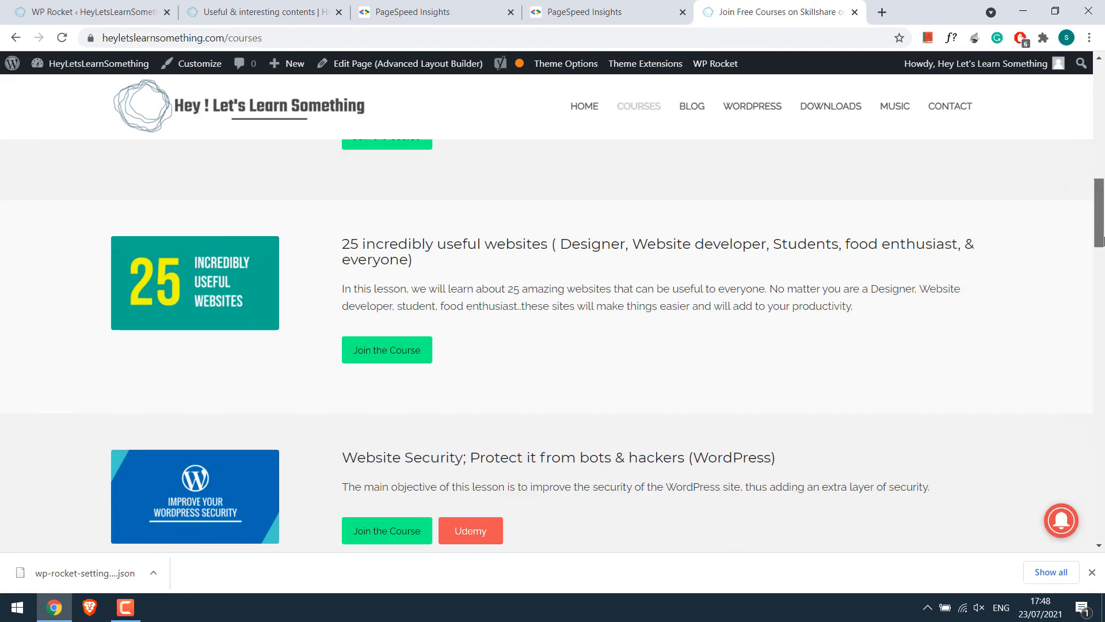
scroll(703, 114, "up", 11)
left_click(703, 115)
scroll(690, 277, "down", 10)
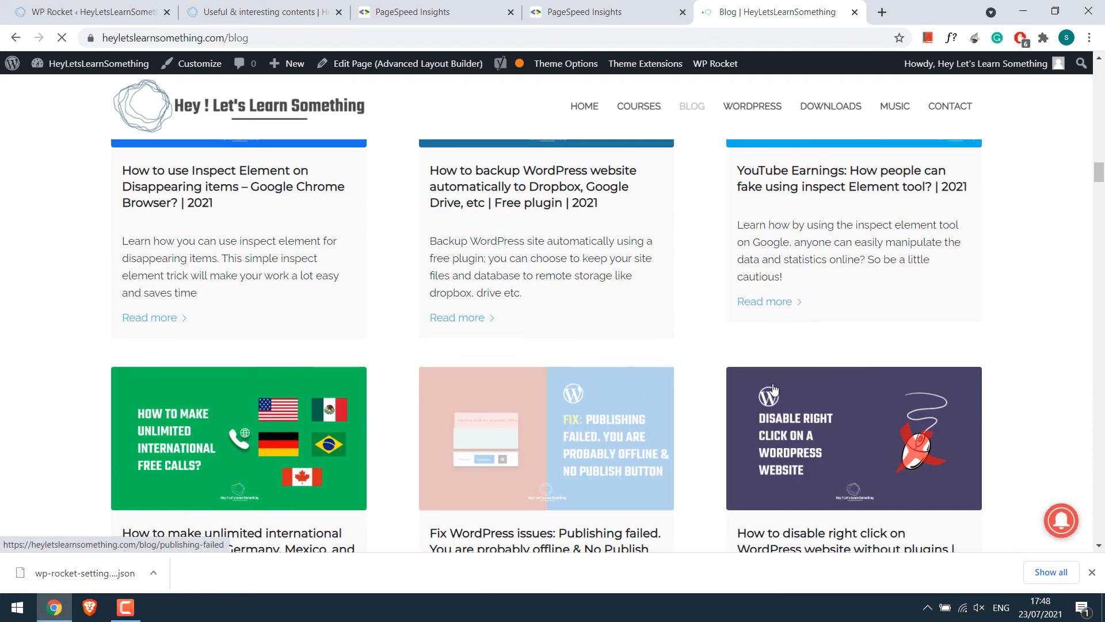
left_click(645, 403)
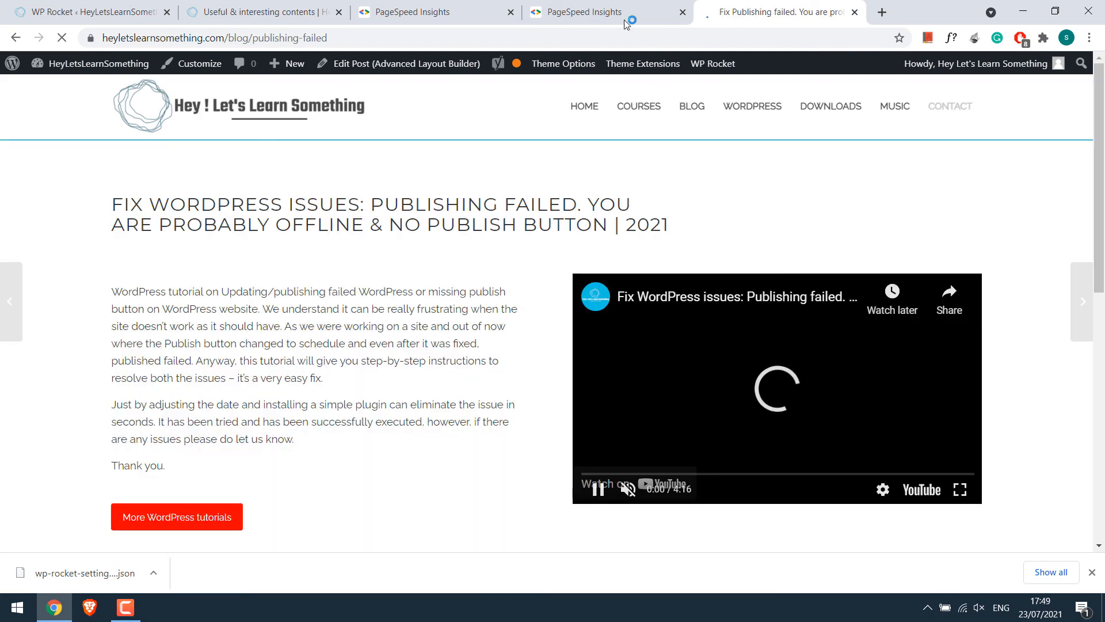
left_click(628, 16)
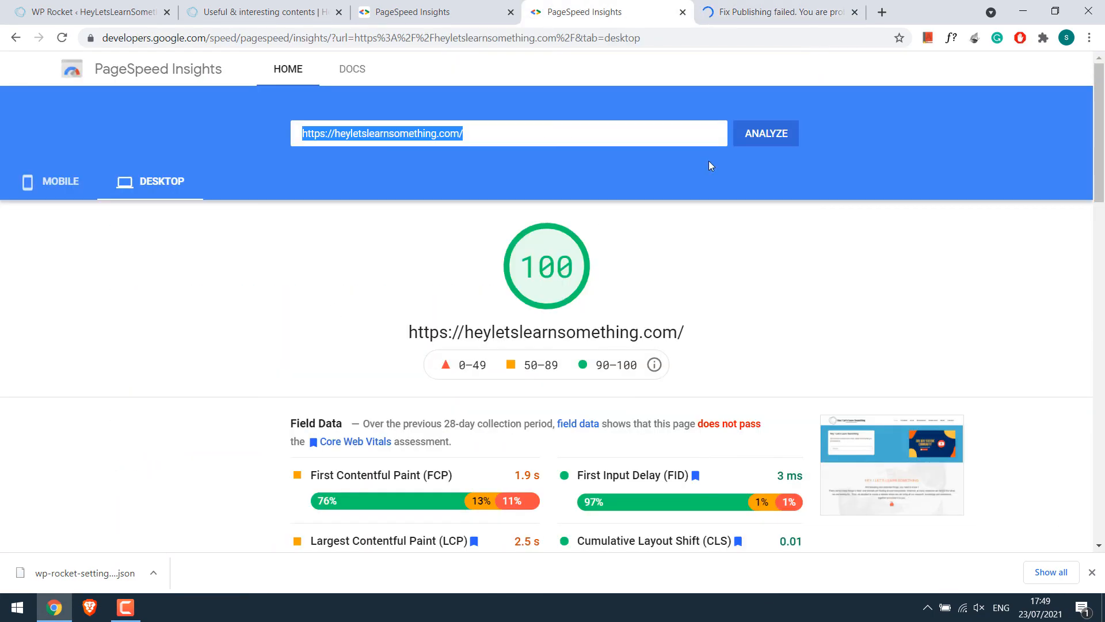